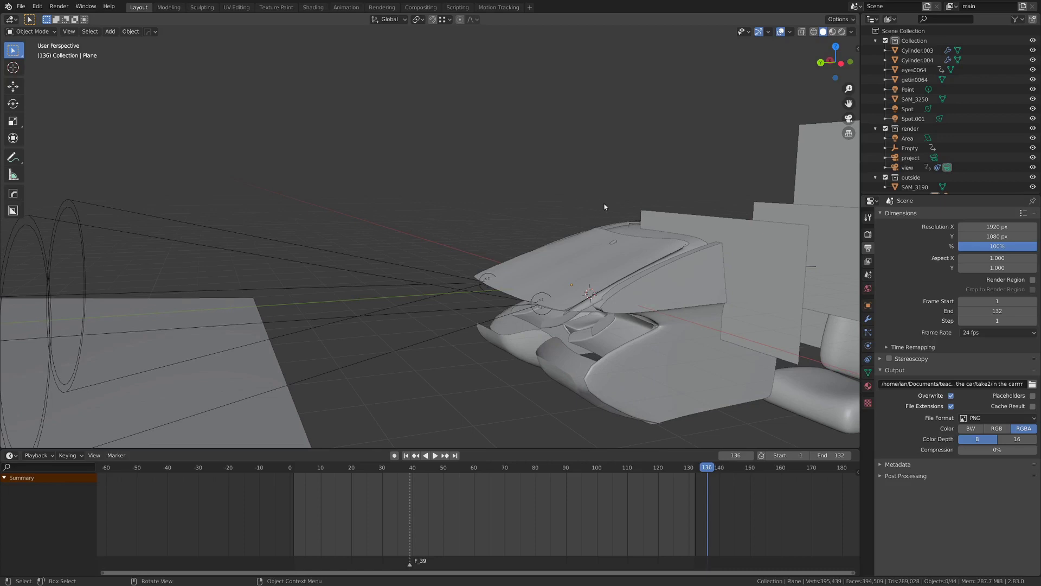
Examine the car model, the headlight spots and the projected barn backdrop from several angles and shading modes
scroll(594, 206, down, 5)
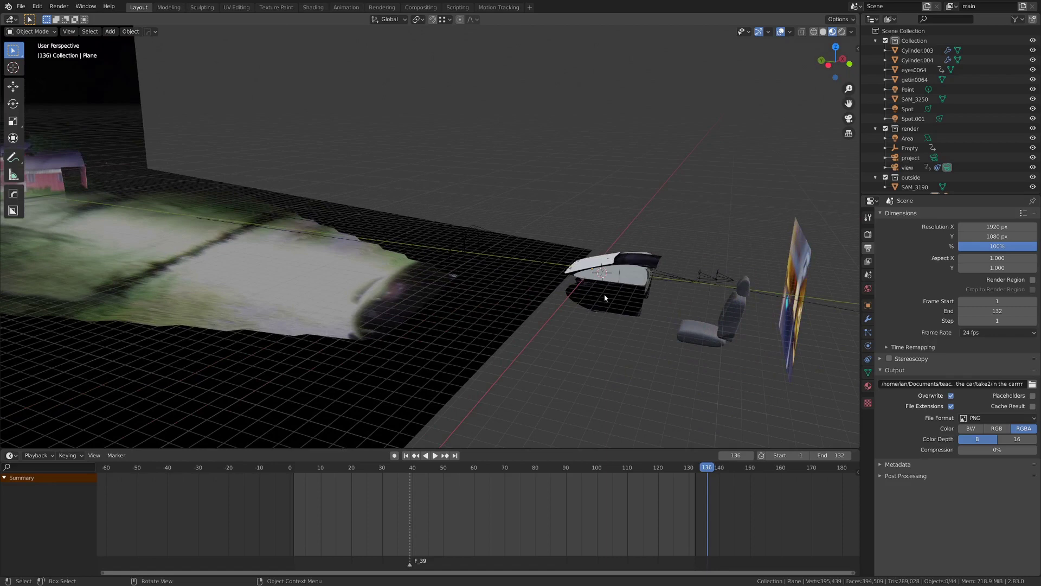
middle_drag(594, 292, 515, 258)
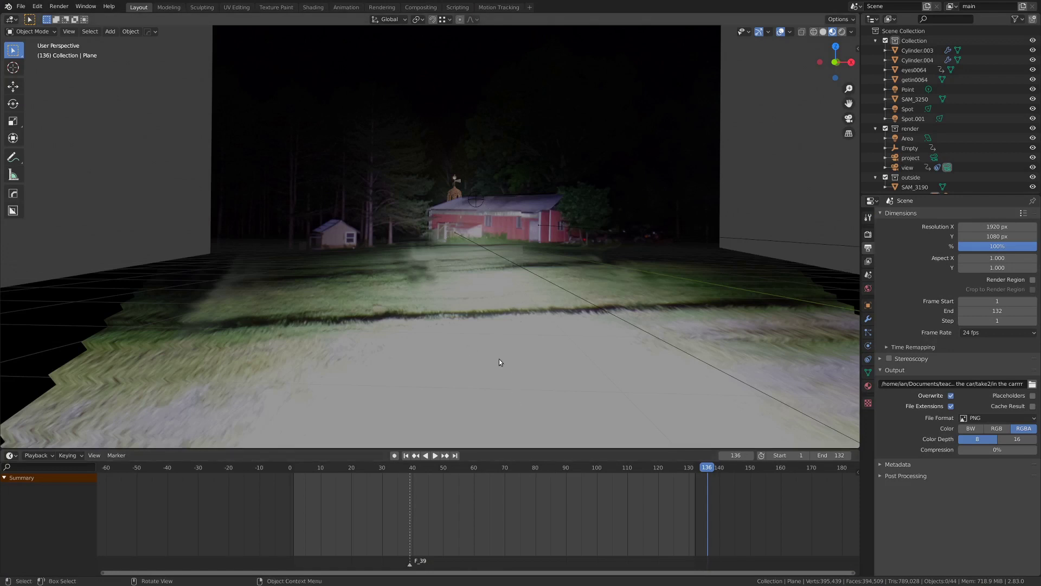
middle_drag(499, 359, 484, 396)
shift+middle_drag(484, 395, 420, 36)
middle_drag(401, 224, 393, 256)
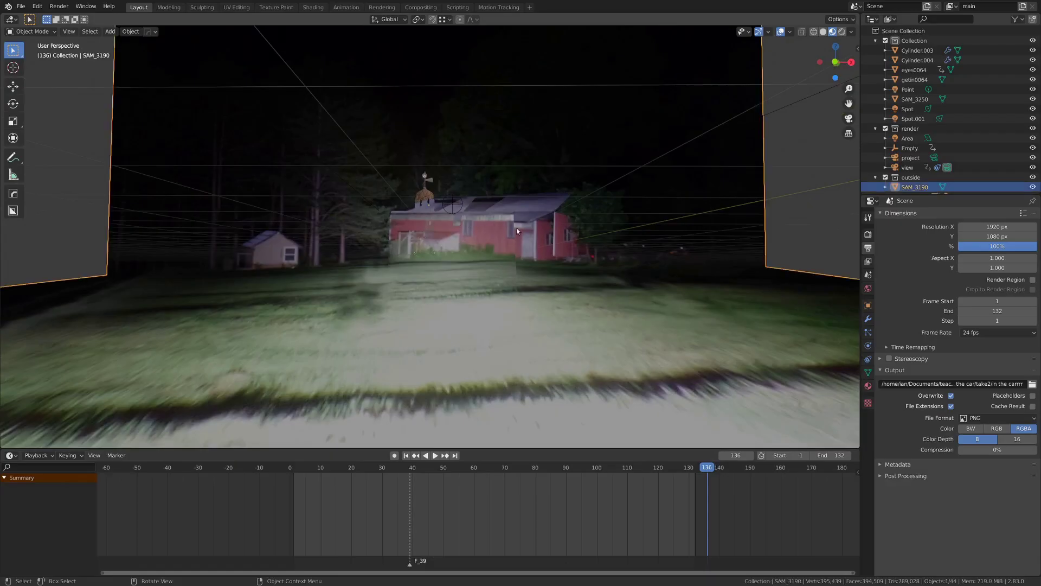
key(grave)
click(552, 242)
middle_drag(552, 240, 549, 213)
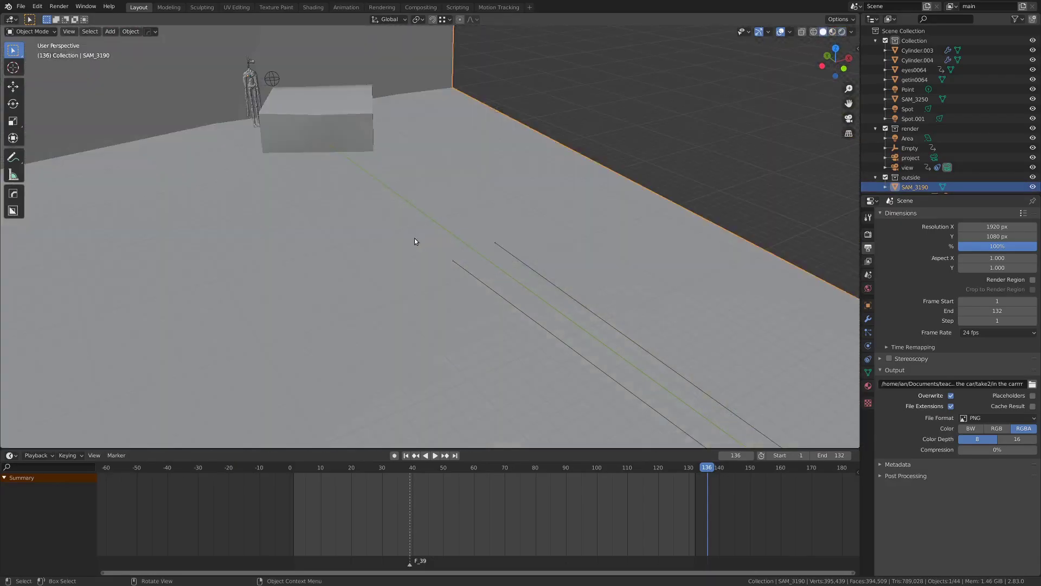
scroll(419, 231, up, 5)
mouse_move(378, 227)
middle_down()
mouse_move(411, 249)
mouse_move(434, 228)
mouse_move(388, 249)
mouse_move(395, 254)
mouse_move(379, 238)
middle_up()
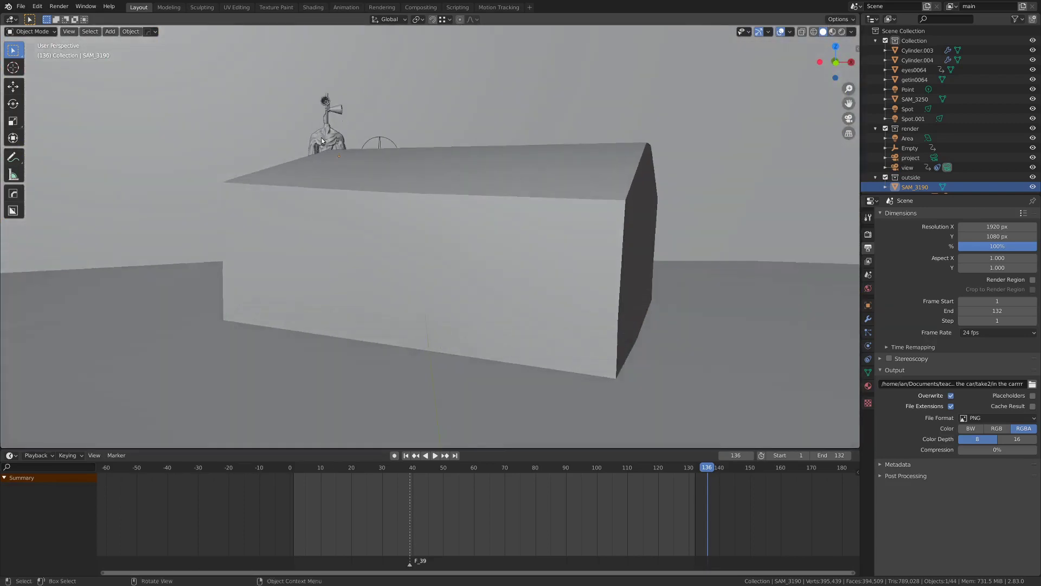
Select the tall creature's body behind the barn and preview it with rendered shading
click(321, 138)
scroll(325, 144, down, 2)
middle_drag(328, 145, 388, 163)
shift+middle_drag(292, 176, 498, 265)
scroll(449, 325, up, 4)
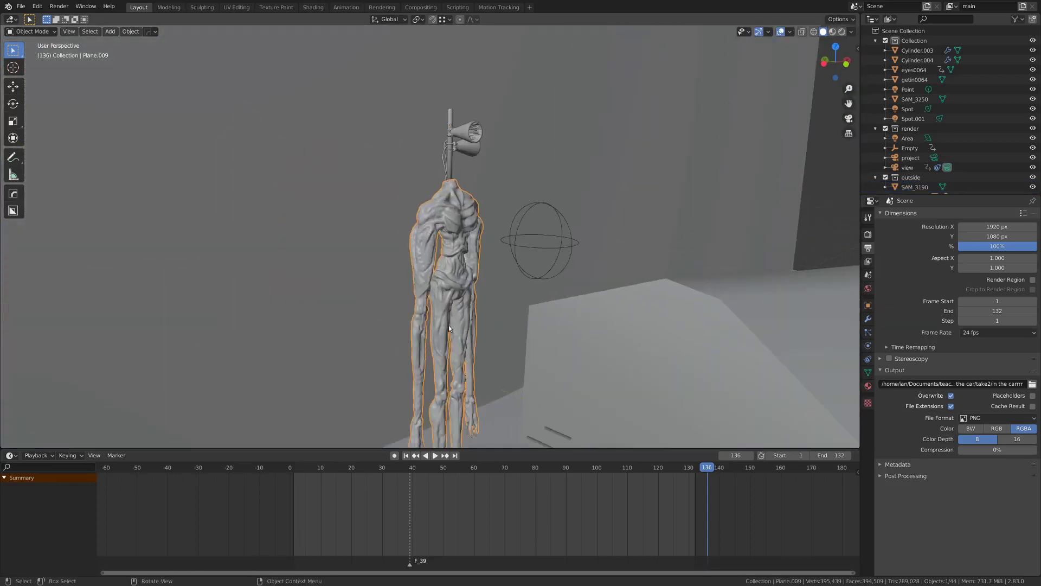
key(z)
click(530, 281)
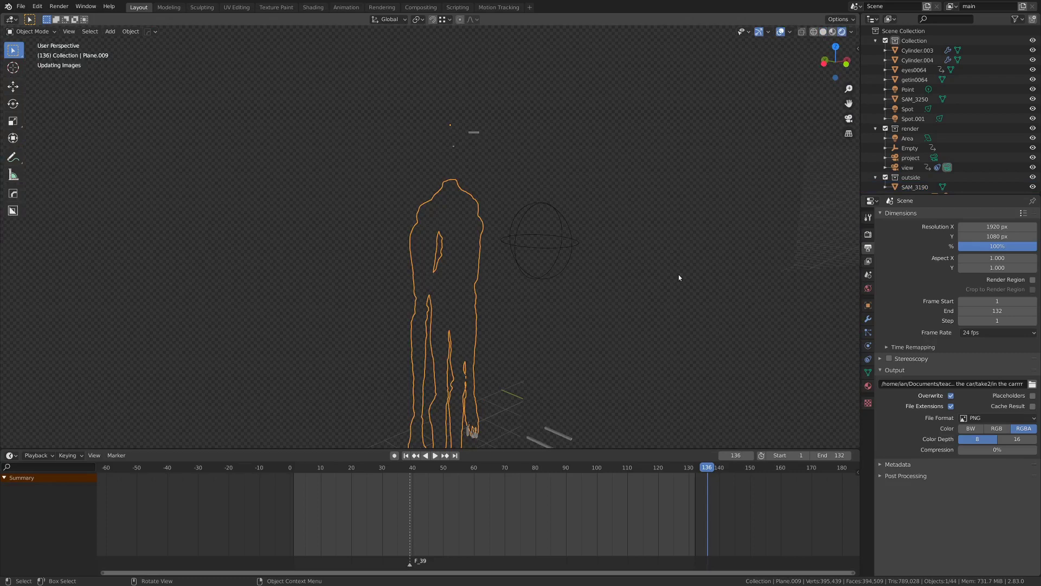
scroll(675, 282, down, 3)
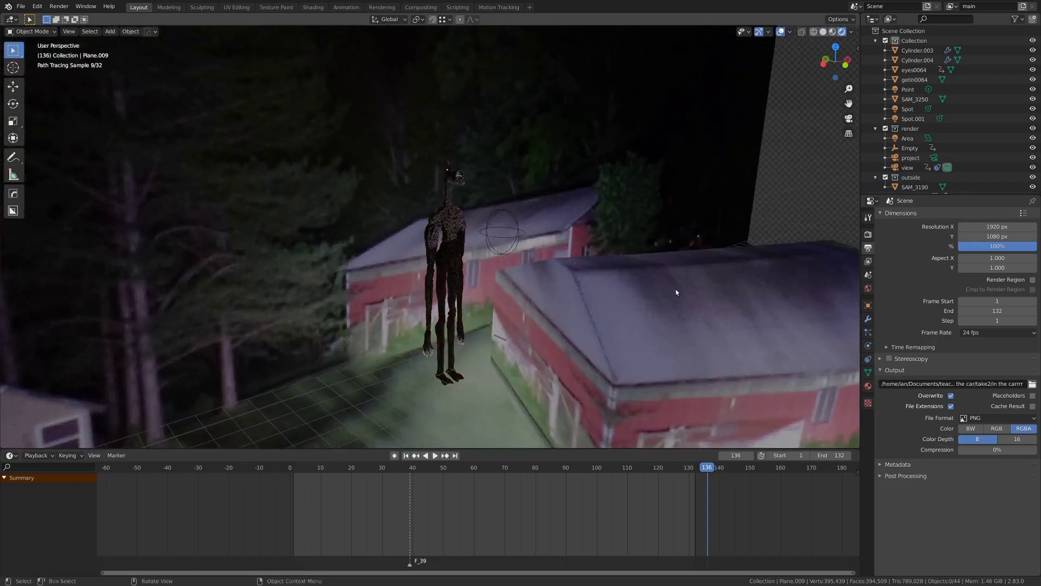
middle_drag(681, 296, 627, 277)
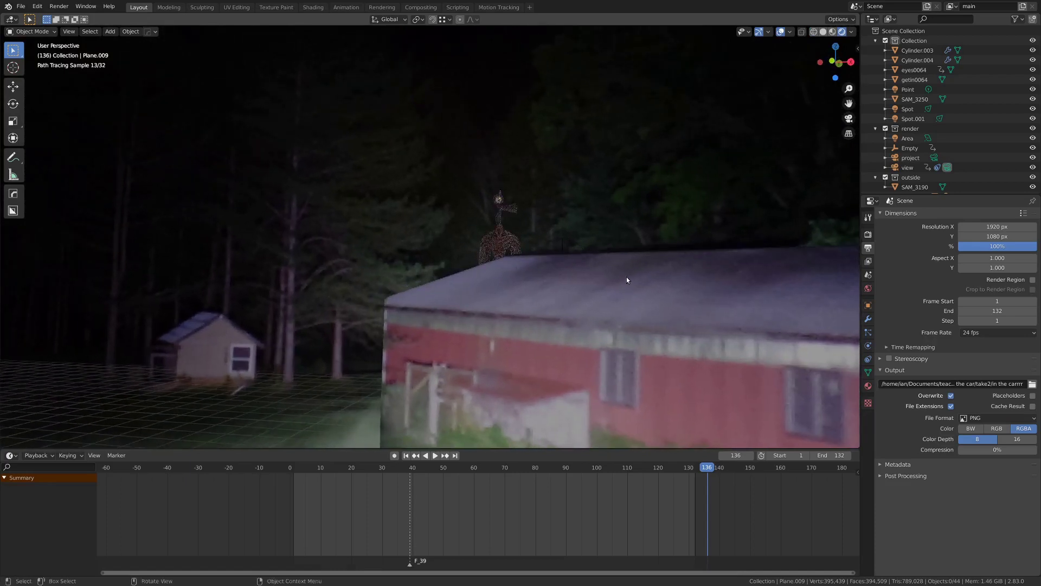
Review the rendered yard between the car and the barn, and return the viewport to solid shading
scroll(626, 276, down, 5)
middle_drag(576, 276, 526, 291)
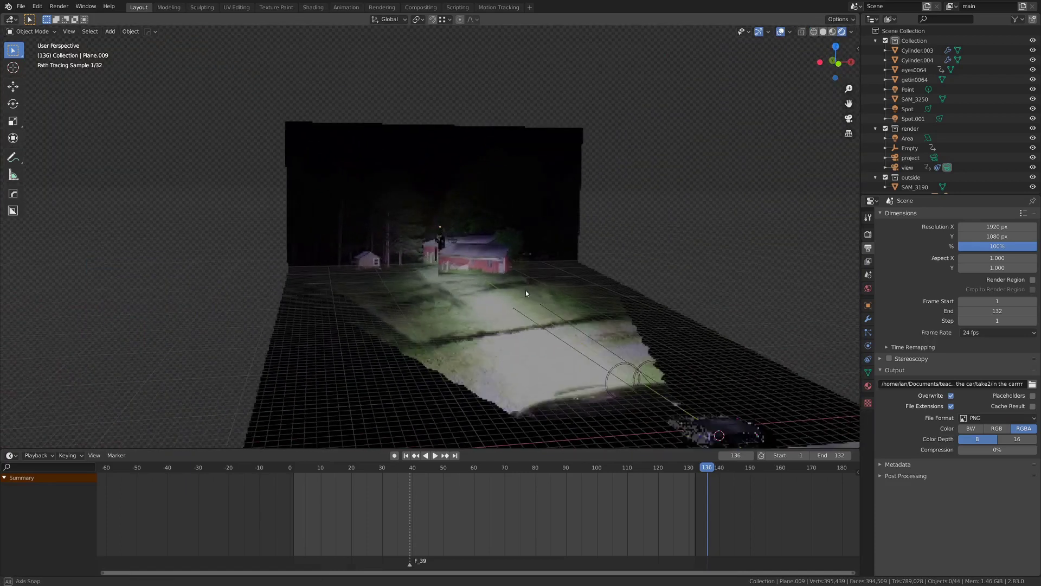
scroll(597, 335, up, 3)
shift+middle_drag(597, 334, 529, 281)
scroll(530, 281, up, 4)
shift+middle_drag(564, 314, 534, 276)
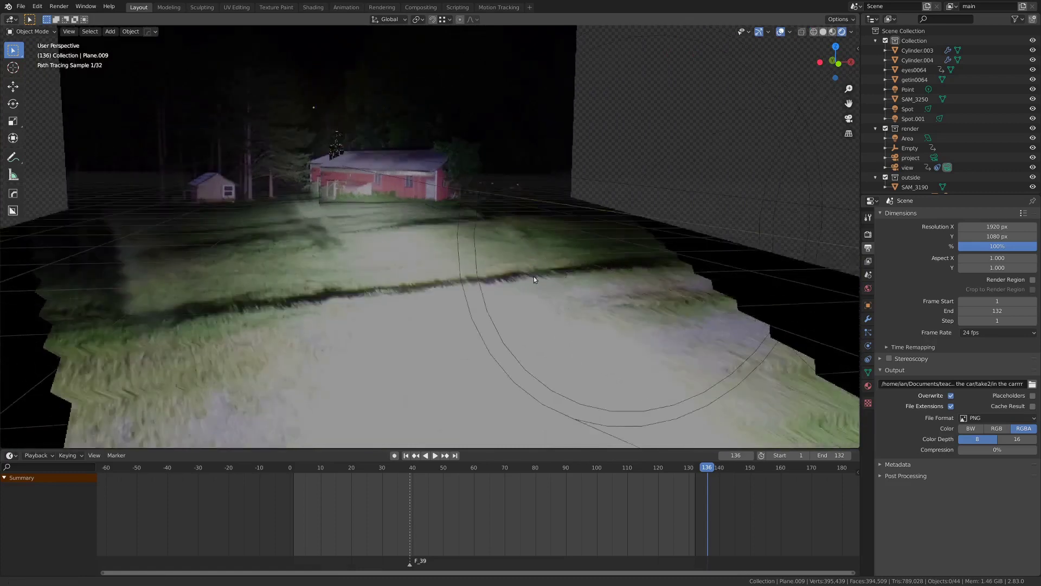
scroll(529, 278, down, 5)
key(z)
click(541, 300)
scroll(548, 301, up, 3)
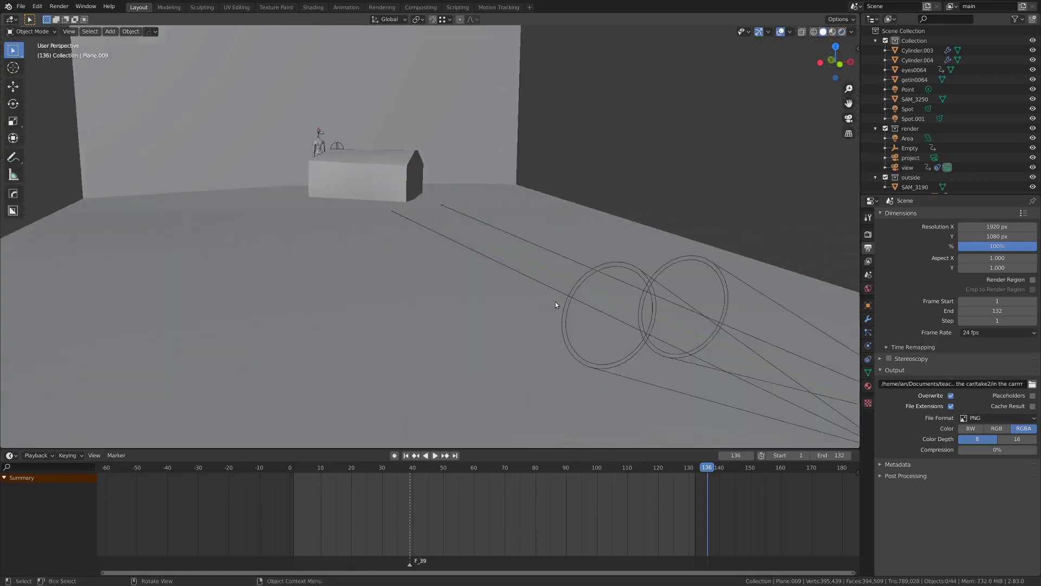
Select the SAM_3190 backdrop, show its material settings and briefly preview it with rendered shading
click(653, 302)
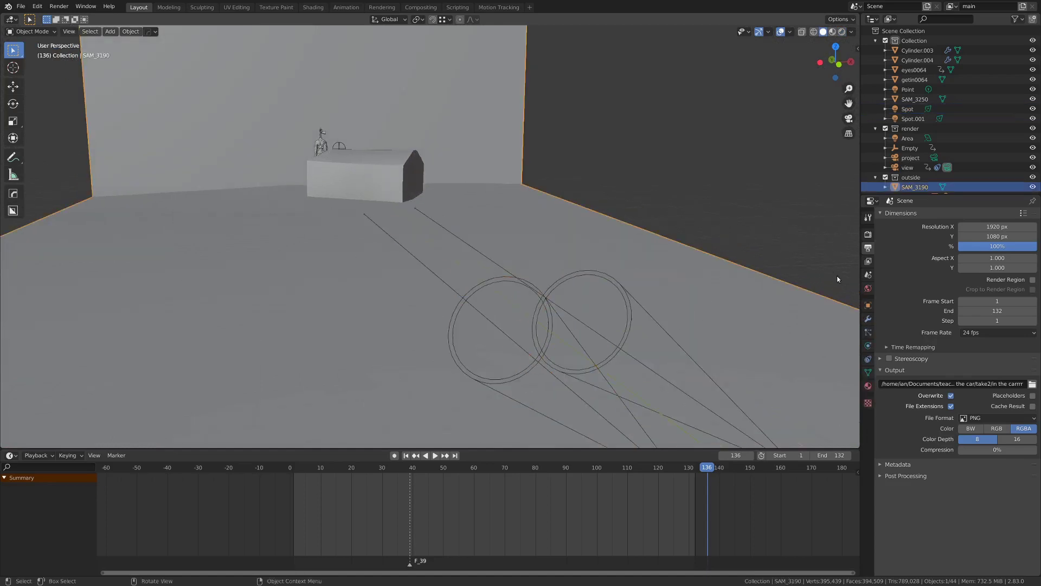
click(868, 386)
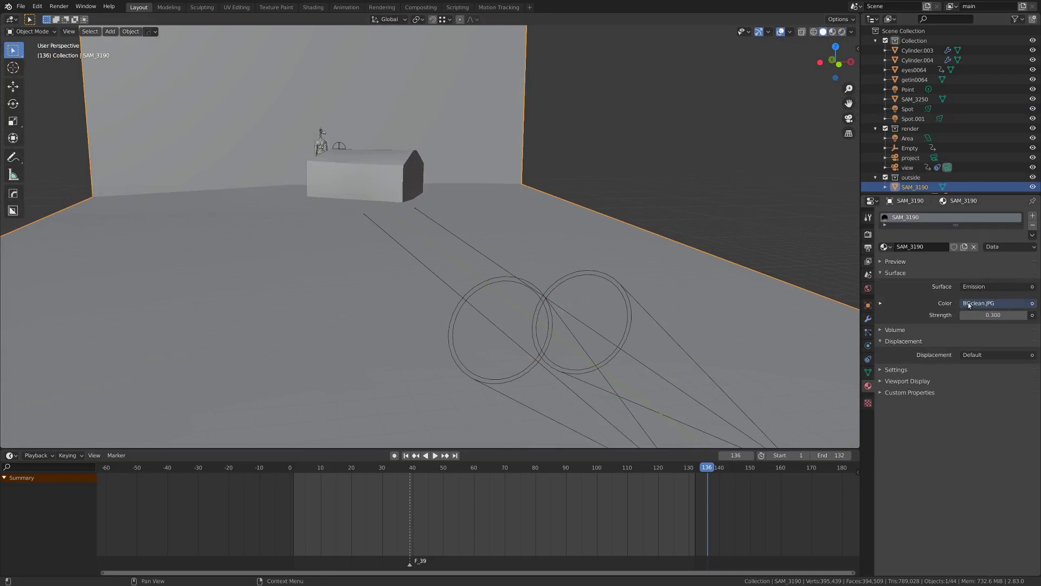
click(379, 232)
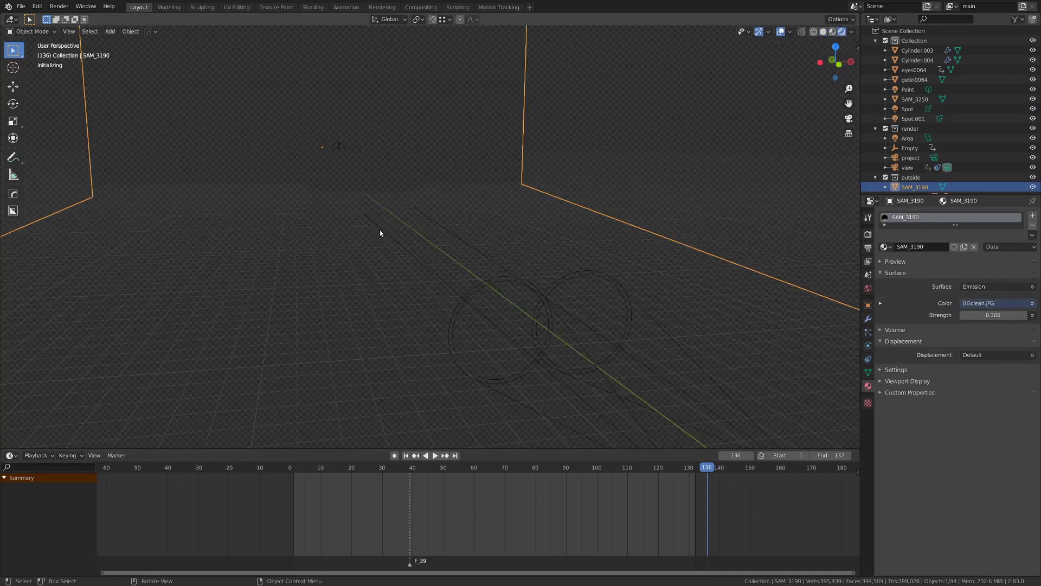
click(261, 381)
Bring the car interior into material preview shading and select the dashboard mesh with the car project material
middle_drag(333, 273, 361, 275)
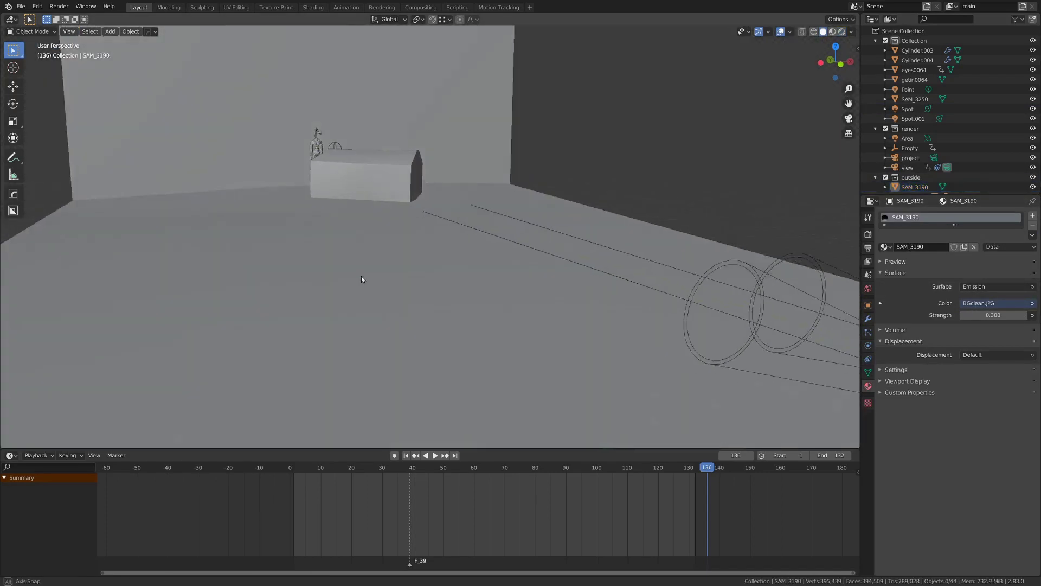
shift+middle_drag(452, 287, 350, 265)
middle_drag(545, 320, 538, 319)
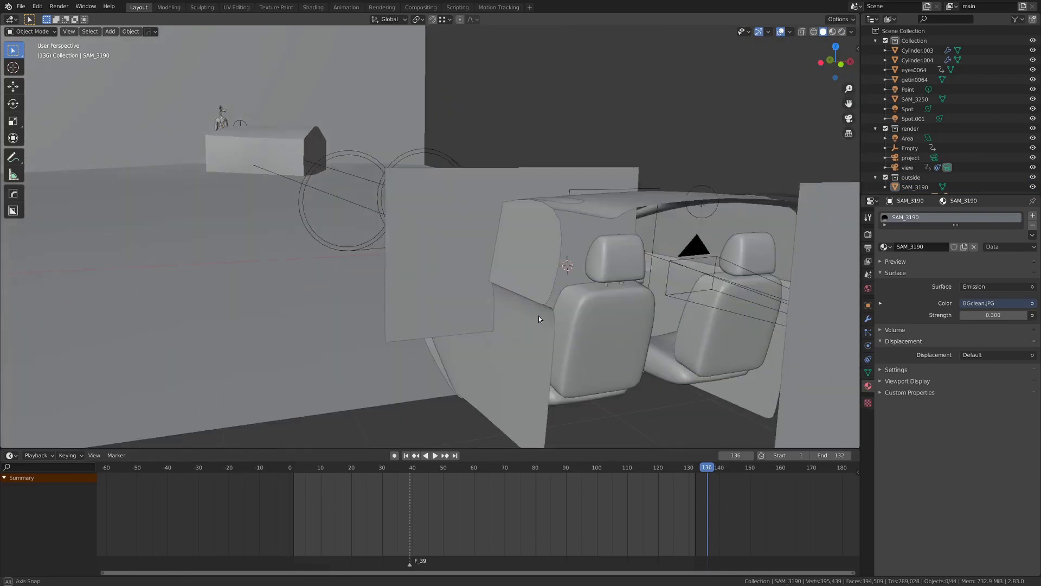
click(447, 253)
scroll(567, 271, down, 8)
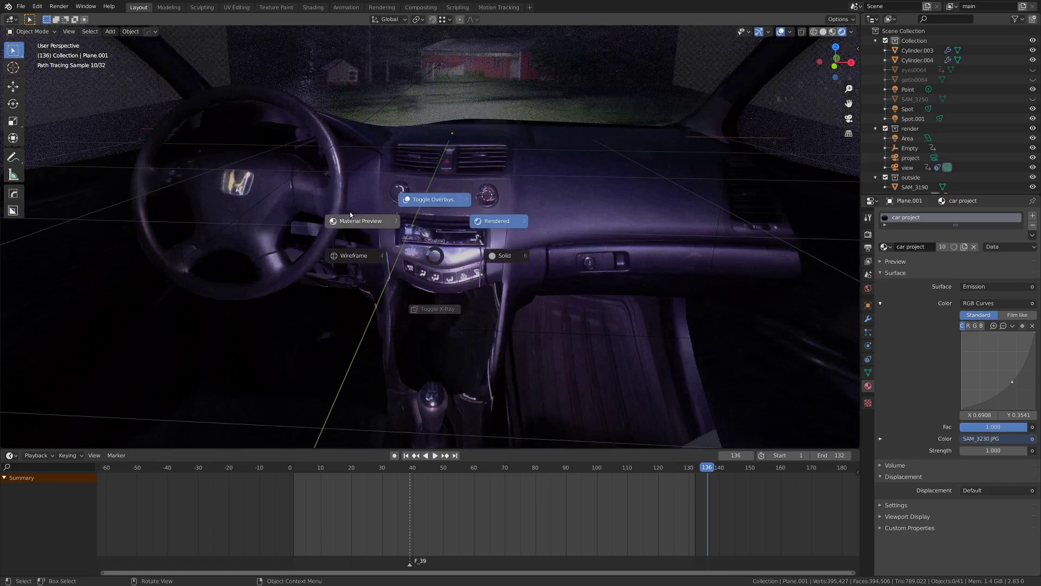
click(350, 213)
click(548, 200)
Hide the car's roof mesh and show the dashboard in solid shading
scroll(539, 203, down, 6)
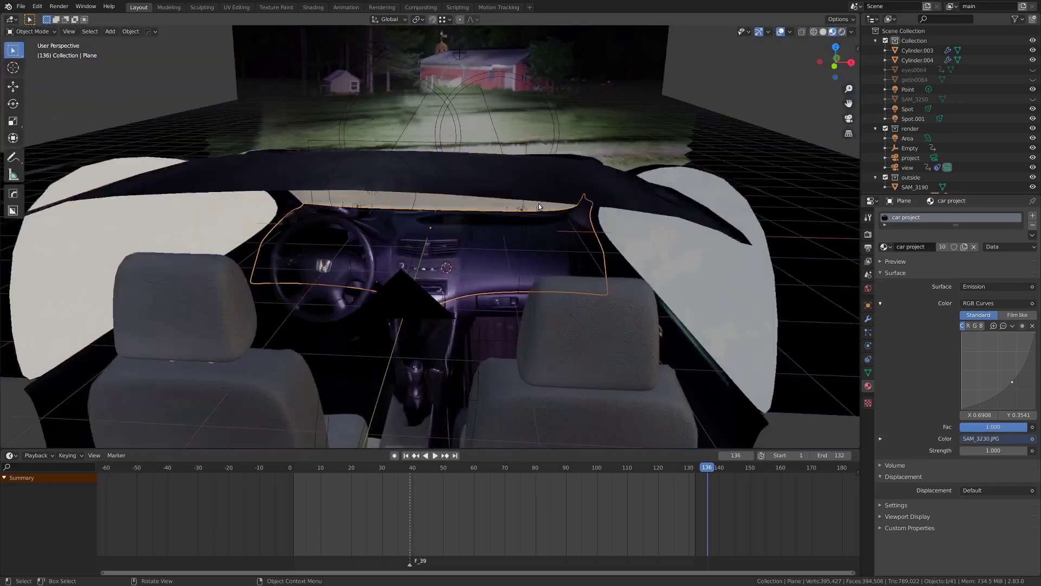
click(521, 218)
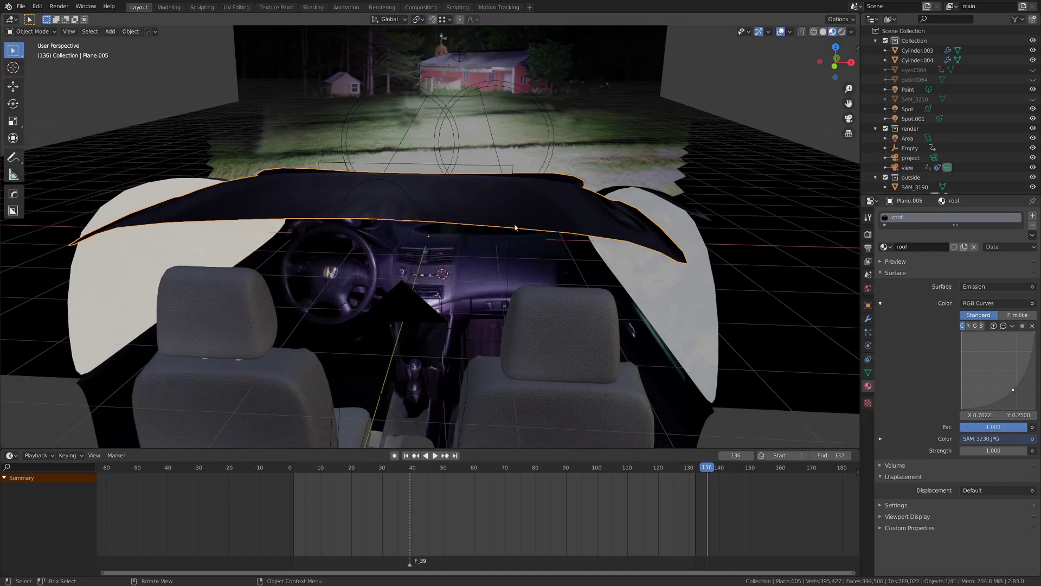
key(h)
scroll(515, 227, up, 4)
mouse_move(482, 258)
middle_down()
mouse_move(474, 253)
mouse_move(488, 258)
mouse_move(487, 249)
middle_up()
key(z)
click(470, 322)
mouse_move(470, 319)
middle_down()
mouse_move(481, 308)
mouse_move(473, 314)
middle_up()
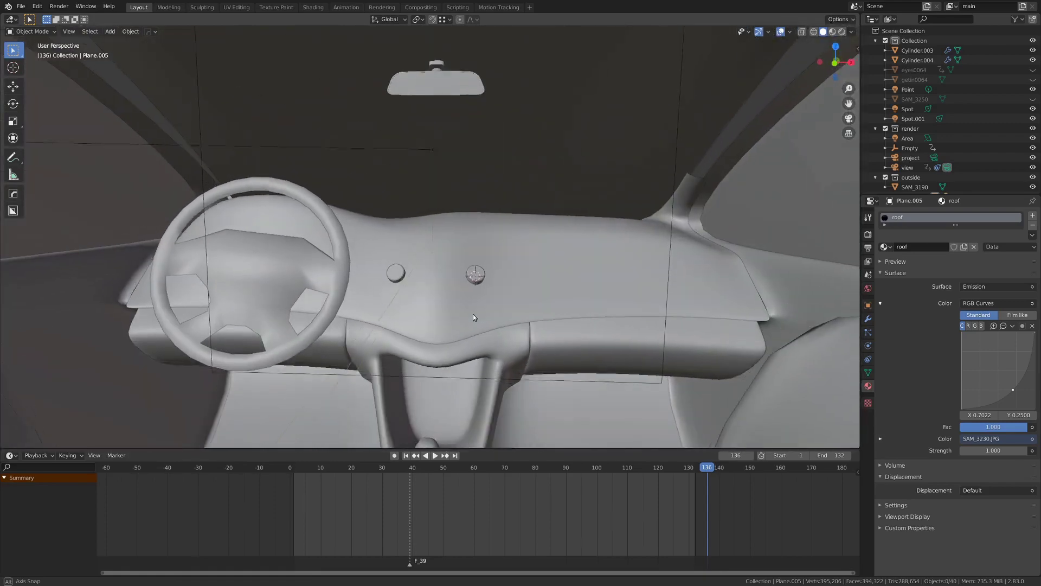
Preview the dashboard with rendered shading and exclude the glass collection from the view layer
key(z)
middle_drag(547, 317, 465, 327)
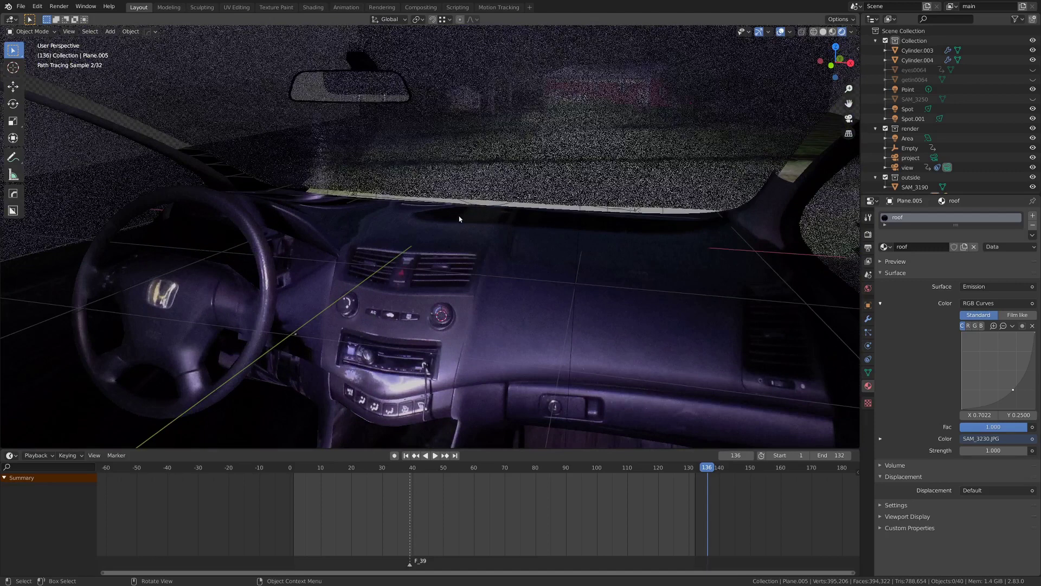
scroll(944, 112, down, 2)
click(895, 165)
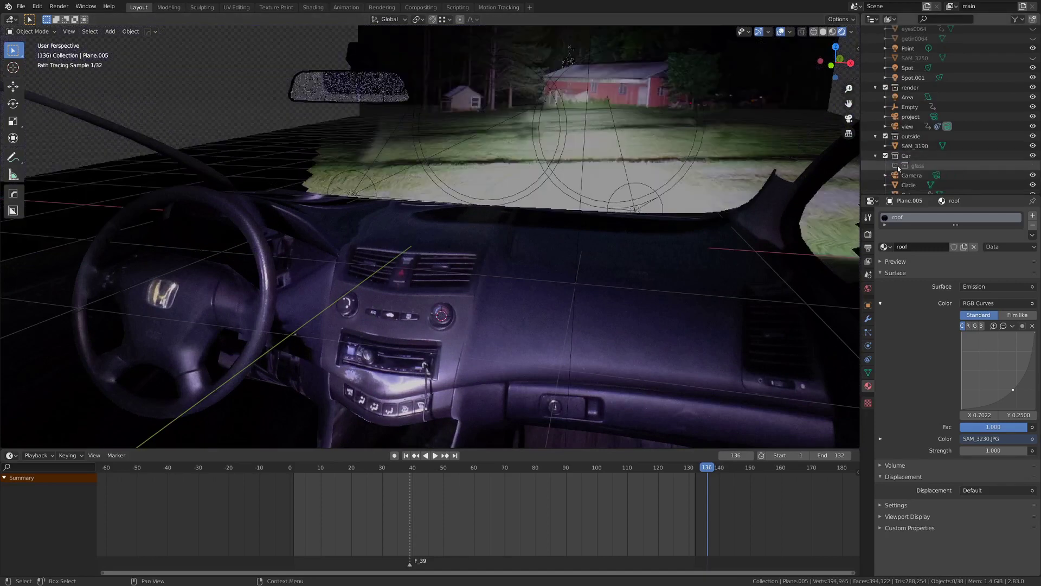
scroll(579, 197, down, 6)
scroll(596, 198, up, 3)
middle_drag(596, 197, 595, 198)
scroll(577, 199, up, 3)
Return to solid shading and include the glass collection in the view layer again
key(z)
click(488, 285)
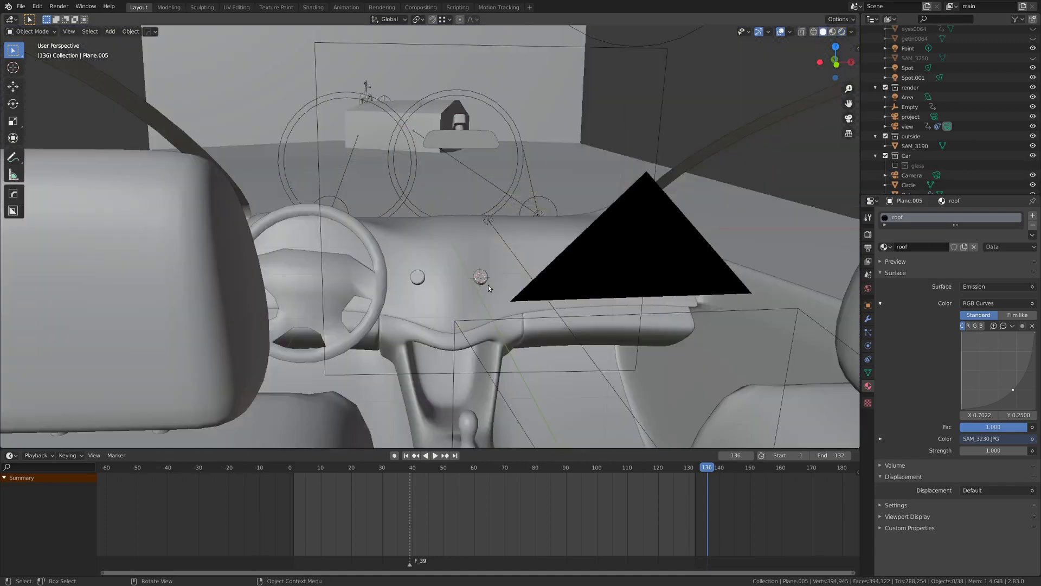
click(896, 166)
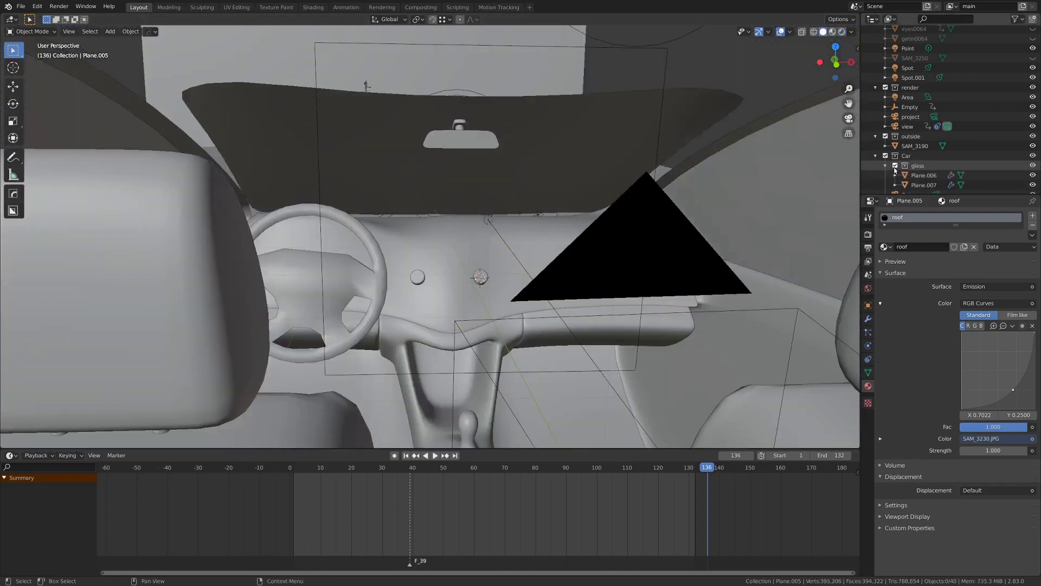
Select the front passenger seat in solid shading and examine both front seats from behind
scroll(422, 260, down, 4)
middle_drag(420, 255, 402, 266)
scroll(422, 259, up, 4)
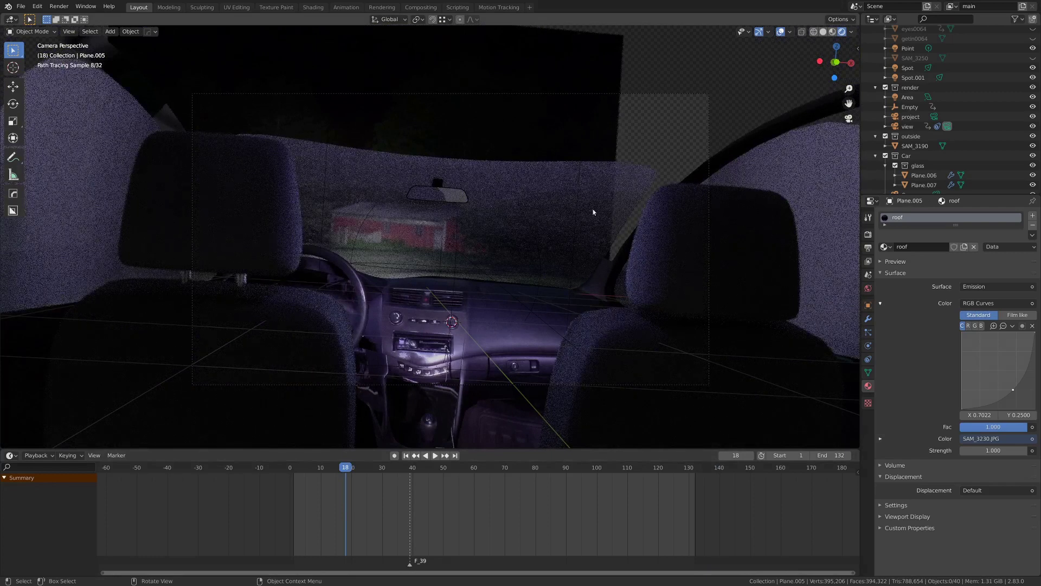
middle_drag(529, 273, 444, 313)
click(482, 320)
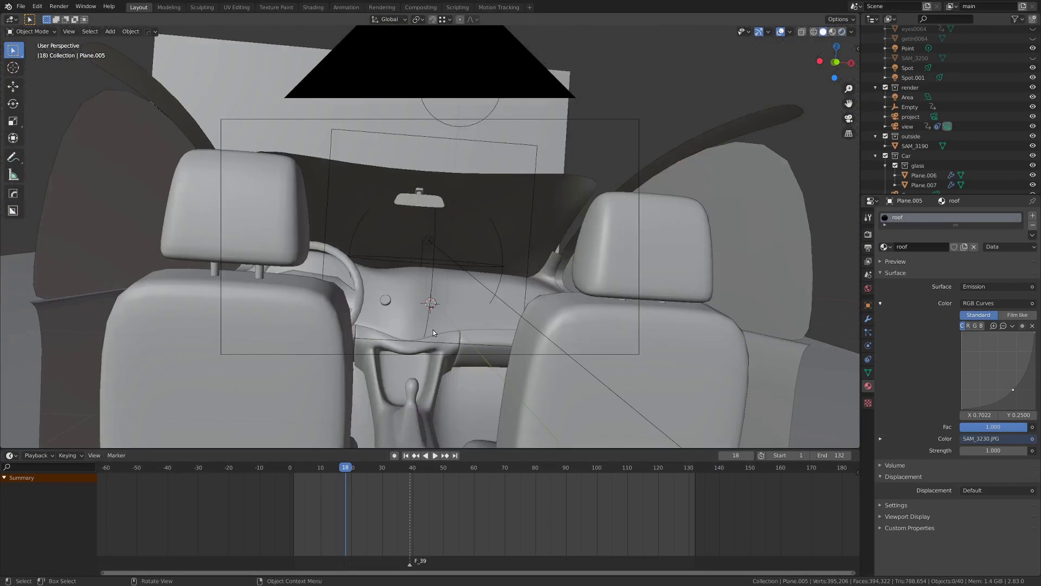
click(581, 349)
key(KP_Decimal)
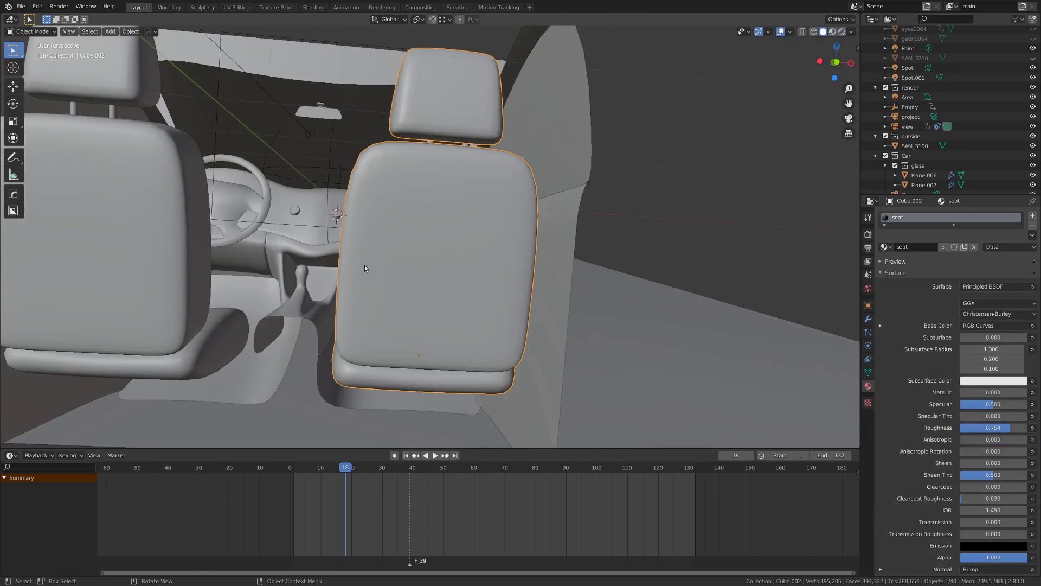
middle_drag(365, 265, 500, 236)
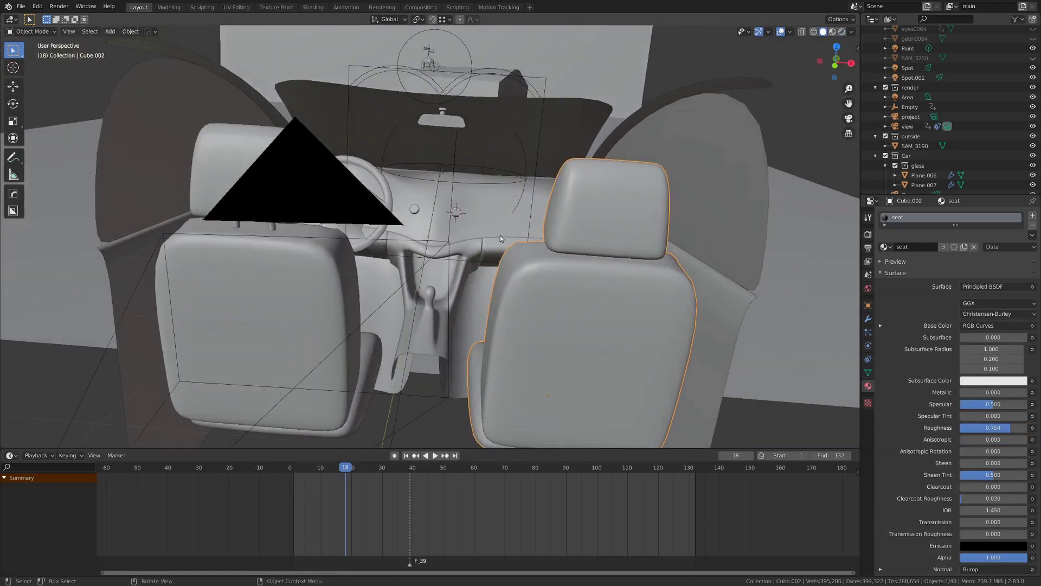
mouse_move(396, 249)
middle_down()
mouse_move(396, 279)
mouse_move(387, 280)
middle_up()
Inspect the seat fabric and the rest of the car interior with material preview shading
key(z)
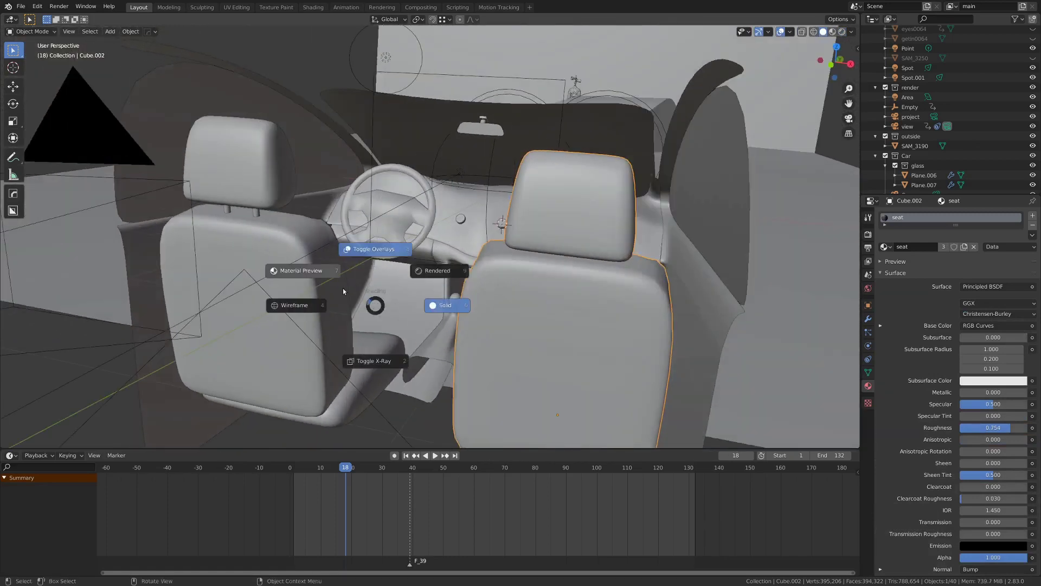
click(306, 270)
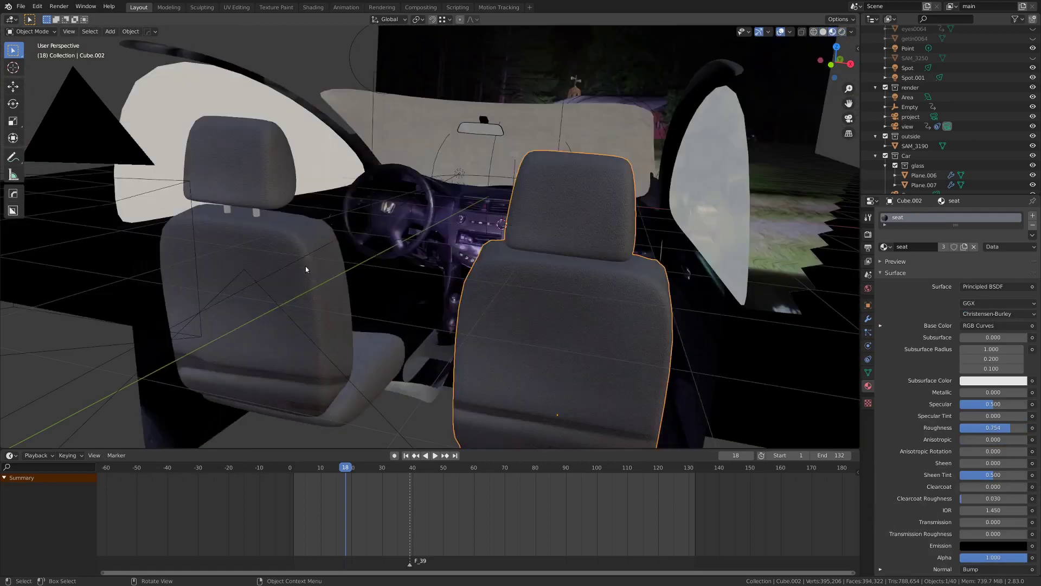
scroll(325, 272, up, 2)
mouse_move(349, 279)
middle_down()
mouse_move(386, 280)
mouse_move(337, 288)
mouse_move(382, 258)
mouse_move(429, 256)
mouse_move(530, 170)
mouse_move(581, 174)
mouse_move(629, 110)
mouse_move(568, 167)
mouse_move(514, 158)
mouse_move(604, 277)
mouse_move(464, 310)
middle_up()
scroll(386, 279, up, 3)
scroll(344, 288, down, 3)
Select the point light near the windshield and preview its lighting of the interior with rendered shading
click(629, 110)
click(547, 268)
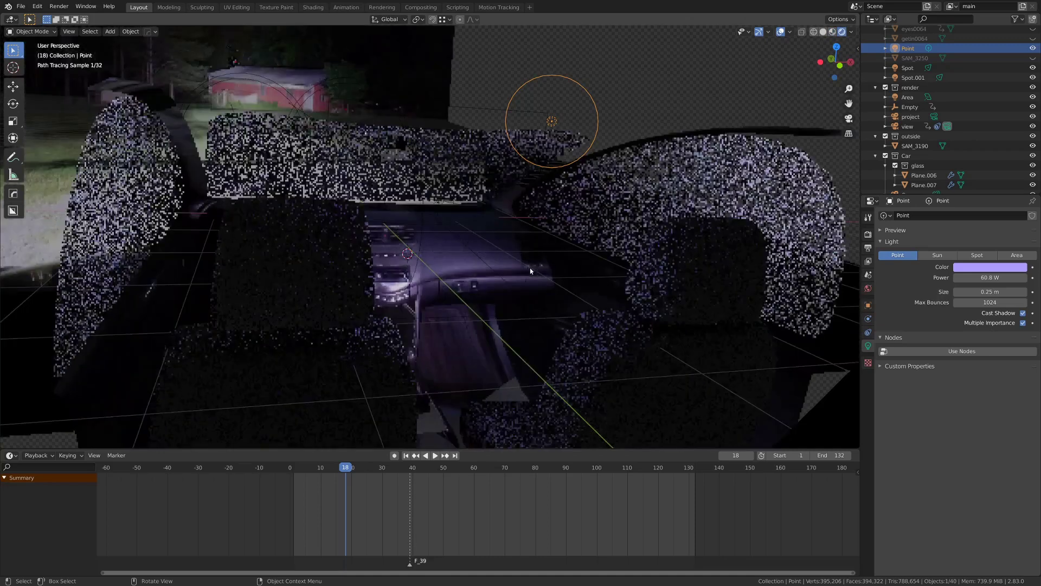
middle_drag(530, 270, 317, 165)
Select the windshield and show its glass material nodes in the Shading workspace
click(318, 148)
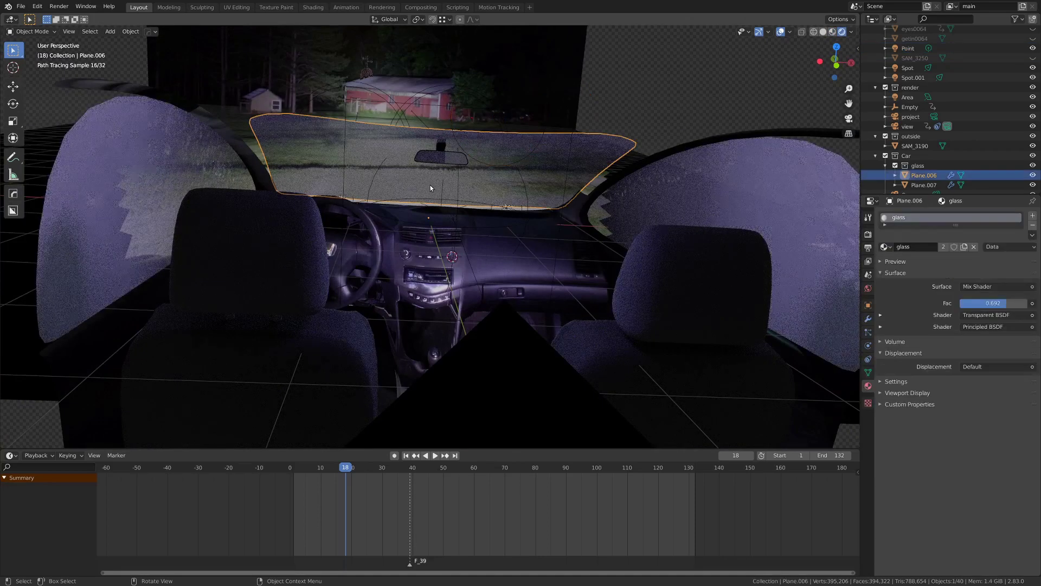
click(312, 7)
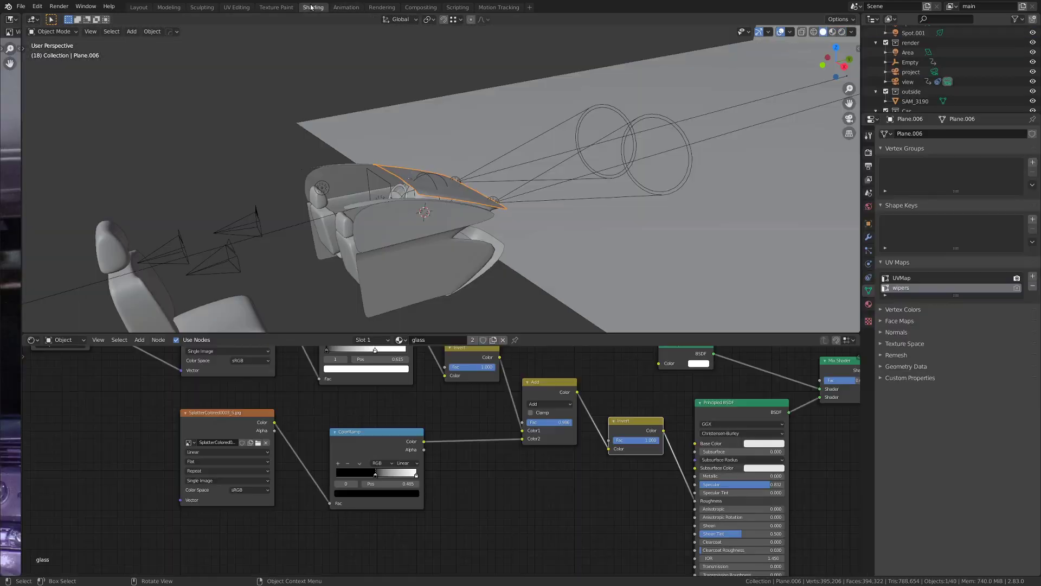
middle_drag(361, 268, 414, 181)
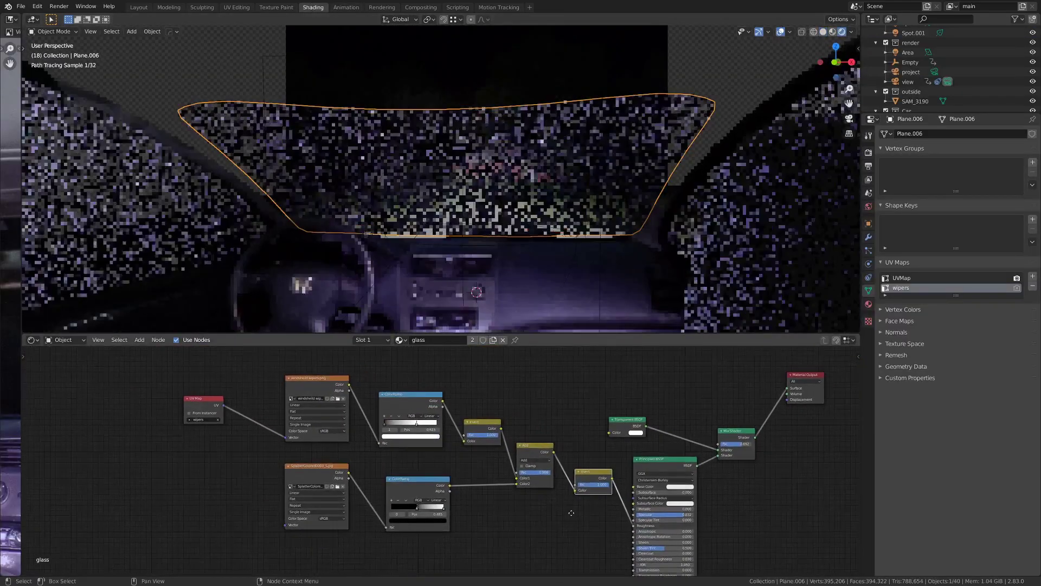
Rearrange the Transparent BSDF, Mix Shader and Material Output nodes of the glass material, placing the Material Output beside the Mix Shader
middle_drag(515, 493, 369, 532)
scroll(428, 450, up, 12)
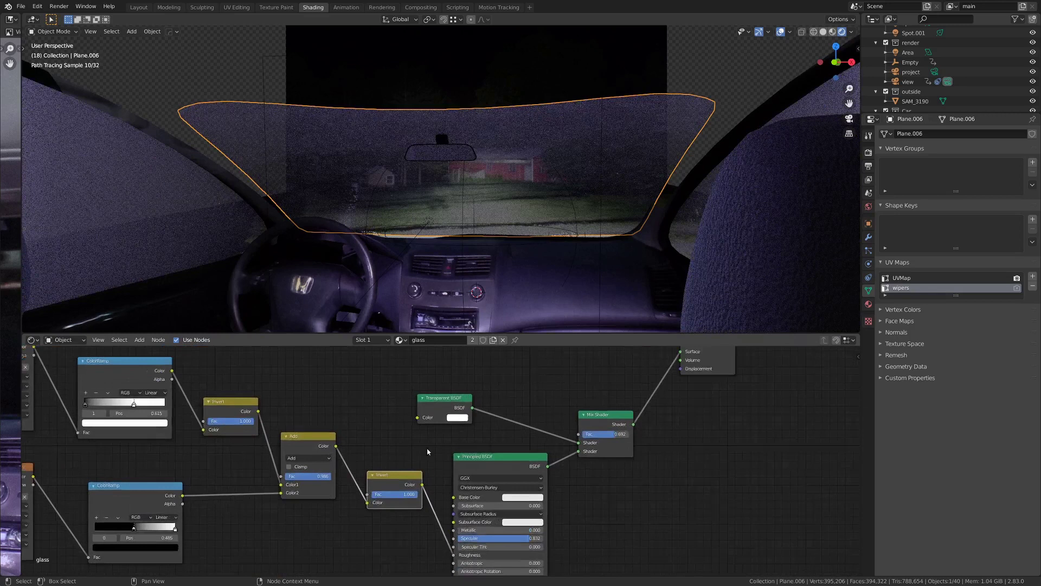
middle_drag(397, 445, 316, 488)
drag(357, 404, 433, 412)
middle_drag(394, 510, 292, 502)
scroll(337, 440, up, 1)
drag(566, 408, 543, 405)
scroll(542, 405, down, 1)
middle_drag(542, 405, 465, 501)
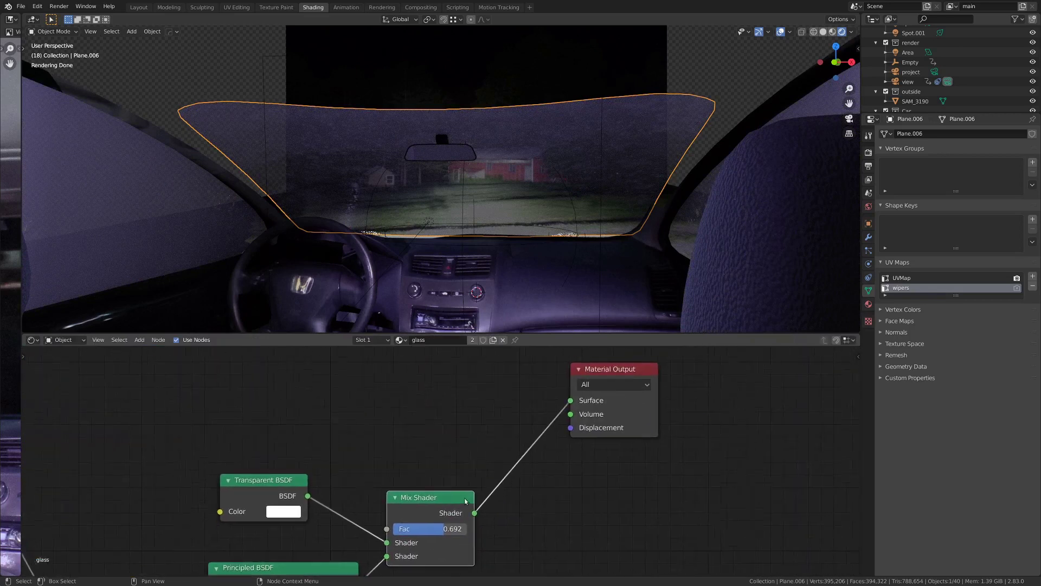
drag(624, 407, 597, 510)
scroll(542, 512, down, 2)
Preview the glass material's Musgrave Texture, Bump and Principled BSDF nodes one after another on the windshield
middle_drag(334, 558, 581, 363)
scroll(484, 420, down, 1)
scroll(582, 362, down, 3)
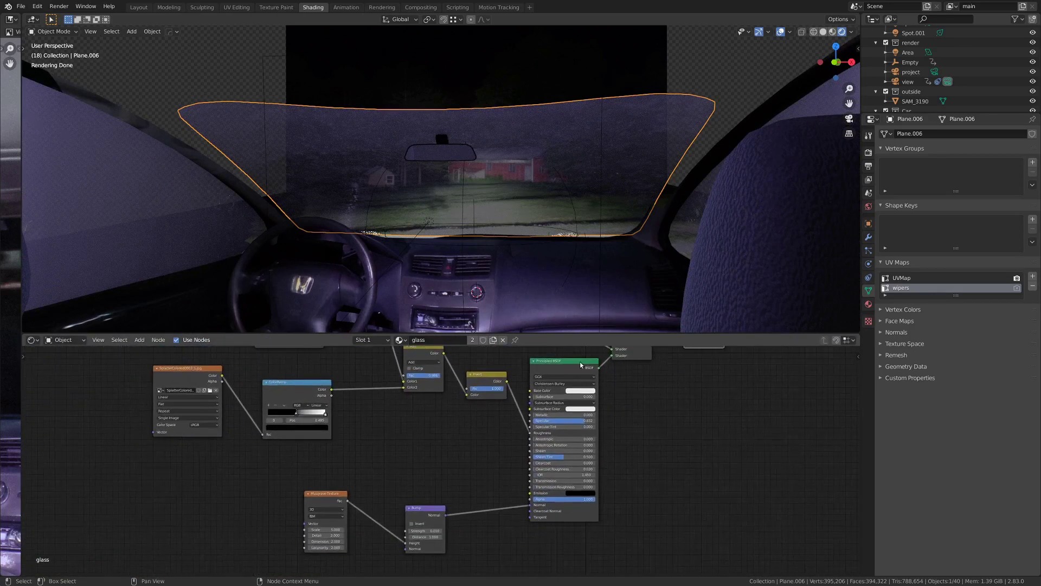
scroll(352, 510, down, 3)
middle_drag(353, 511, 383, 468)
scroll(383, 467, up, 9)
scroll(444, 458, up, 2)
middle_drag(645, 412, 578, 448)
ctrl+shift+click(229, 455)
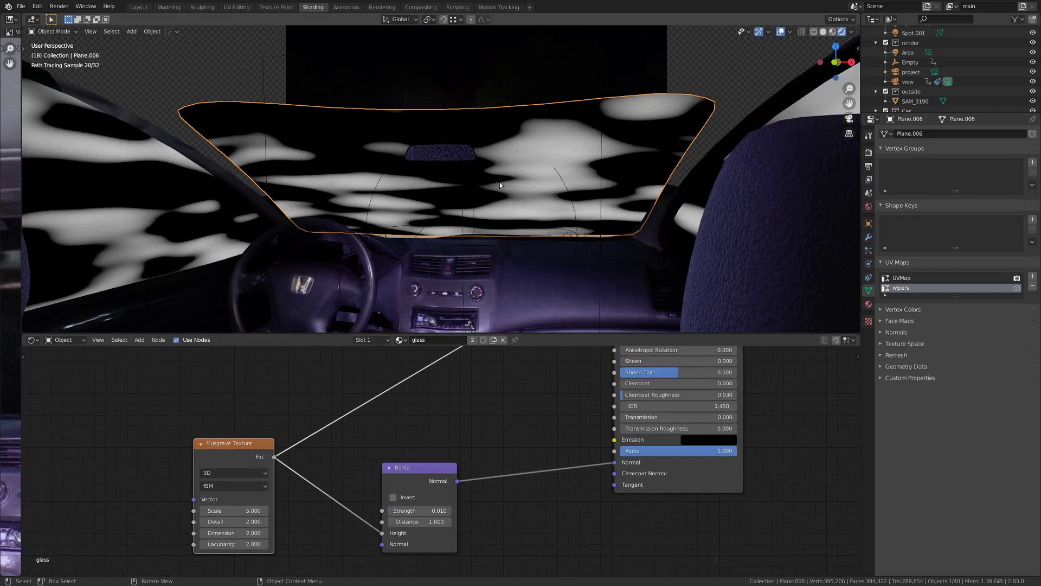
ctrl+shift+click(421, 478)
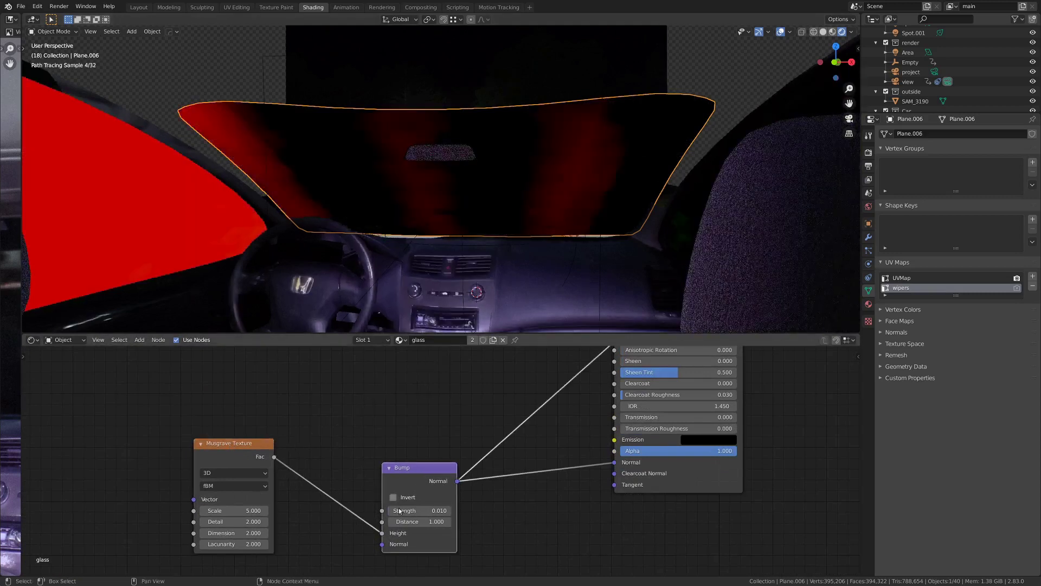
ctrl+shift+click(662, 482)
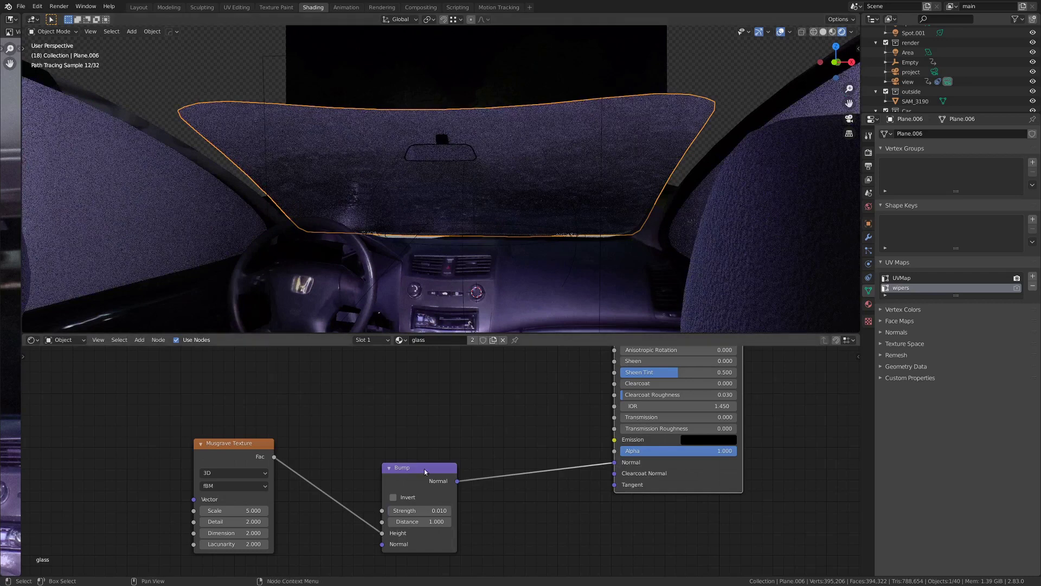
Preview the colored splatter image texture on the windshield and examine it up close
scroll(425, 473, down, 7)
middle_drag(423, 480, 501, 359)
scroll(555, 498, down, 3)
middle_drag(554, 498, 398, 488)
scroll(443, 464, up, 11)
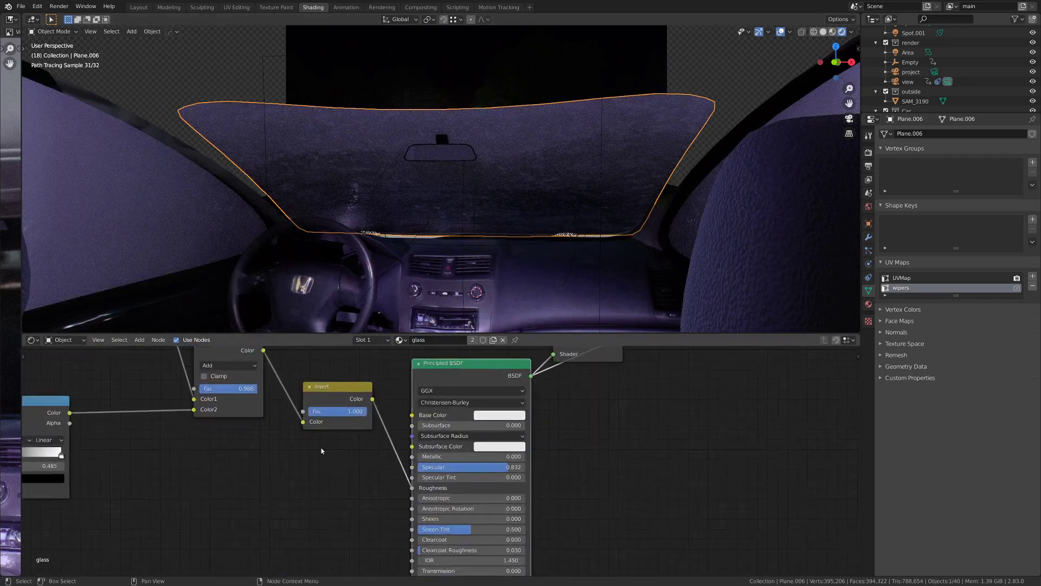
middle_drag(348, 448, 597, 473)
scroll(496, 477, down, 4)
middle_drag(349, 465, 524, 508)
scroll(583, 509, down, 4)
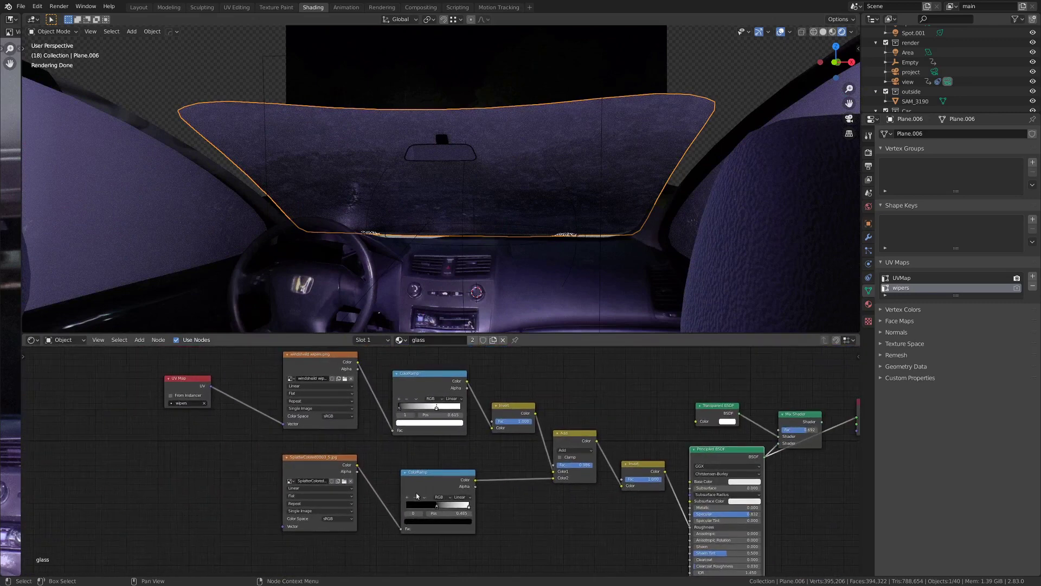
ctrl+shift+click(318, 456)
scroll(425, 161, up, 6)
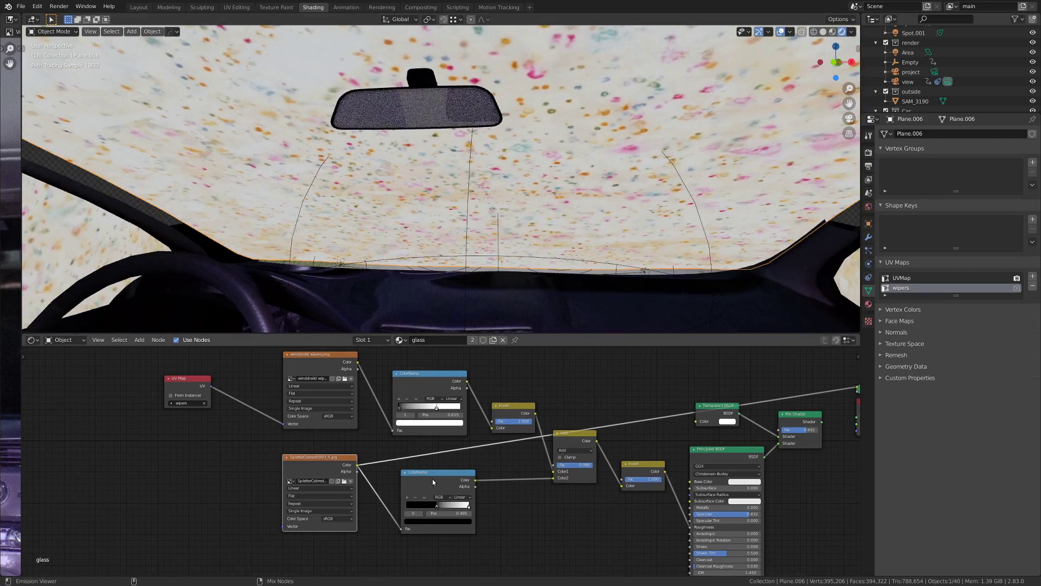
Preview the ColorRamp that follows the splatter image texture and examine its effect on the windshield
ctrl+shift+click(431, 479)
middle_drag(432, 479, 344, 474)
scroll(369, 488, up, 4)
middle_drag(417, 457, 420, 472)
scroll(420, 472, down, 3)
middle_drag(315, 430, 384, 442)
Preview the windshield wipers image texture, its ColorRamp and the following Invert node, viewing the glass from outside
ctrl+shift+click(328, 404)
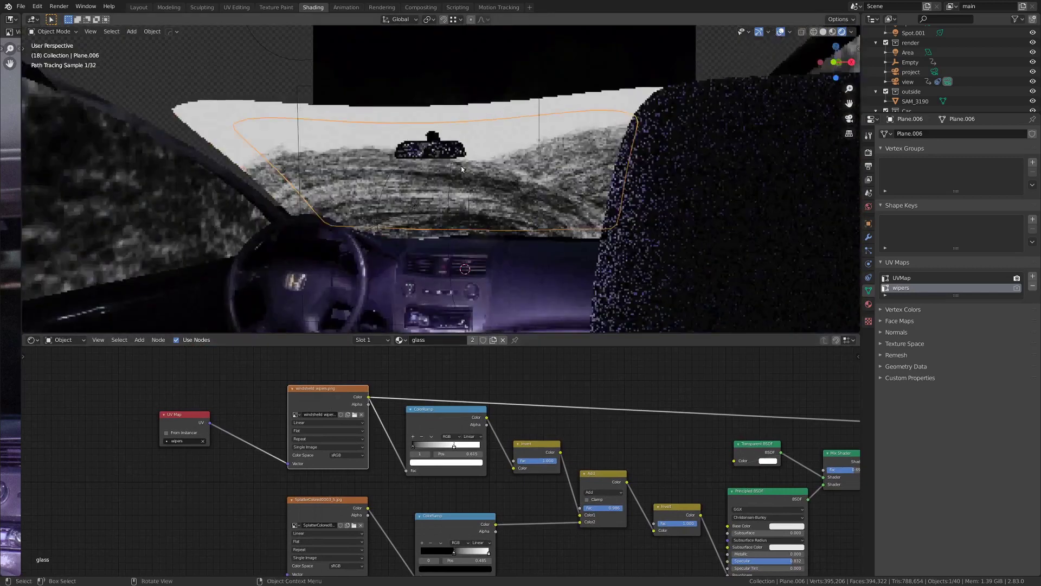
middle_drag(461, 166, 314, 206)
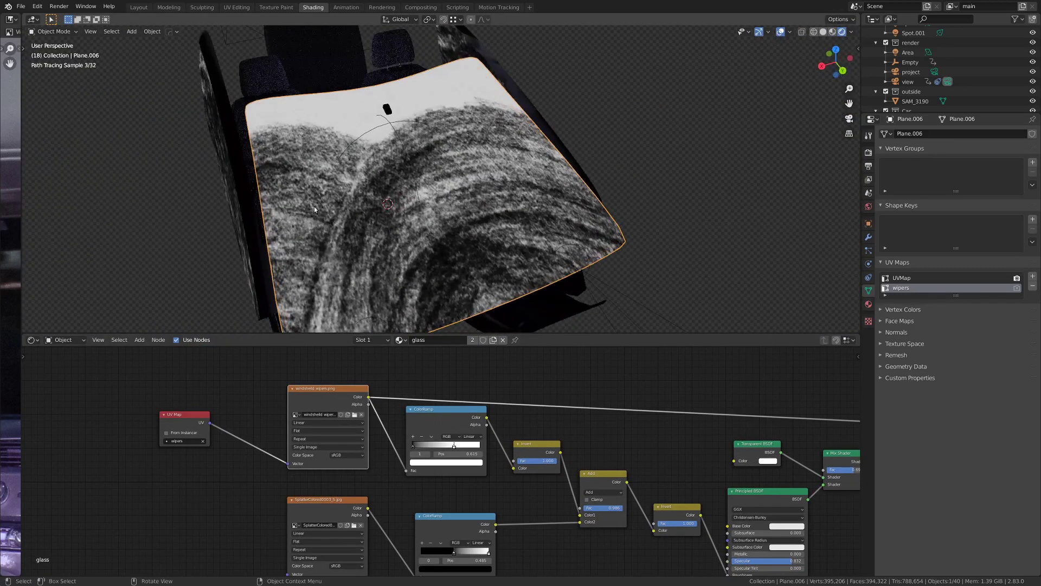
ctrl+shift+click(431, 418)
ctrl+shift+click(524, 451)
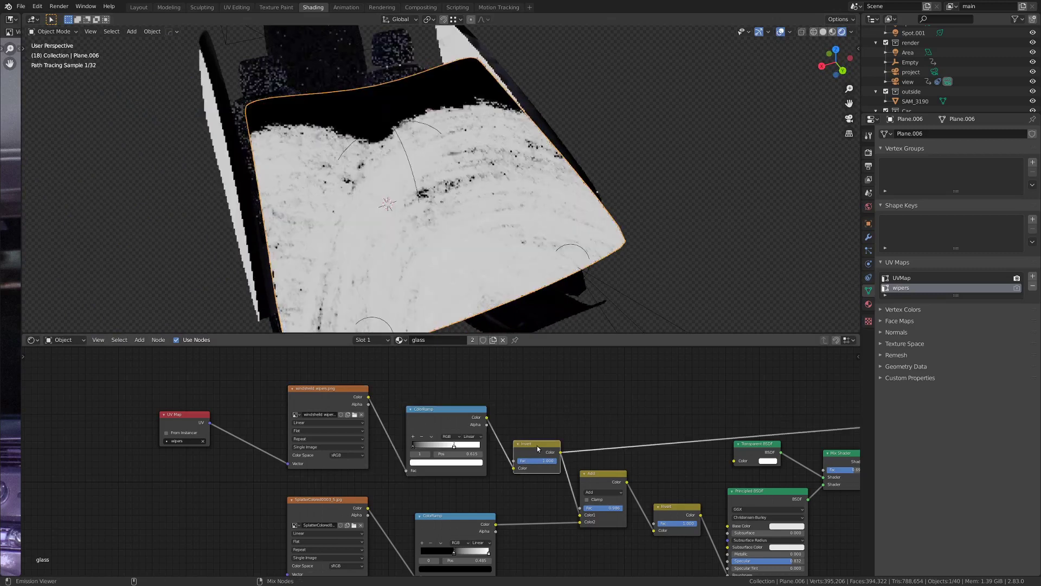
Preview the Add node that combines the wiper and splatter masks and examine the windshield from inside the car
ctrl+shift+click(588, 477)
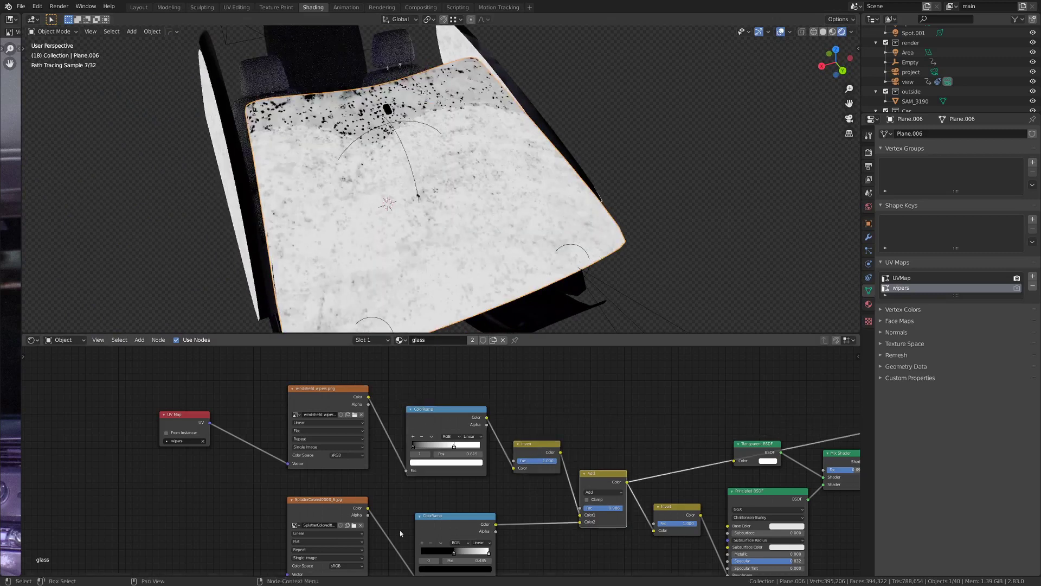
middle_drag(472, 206, 490, 154)
scroll(490, 156, up, 2)
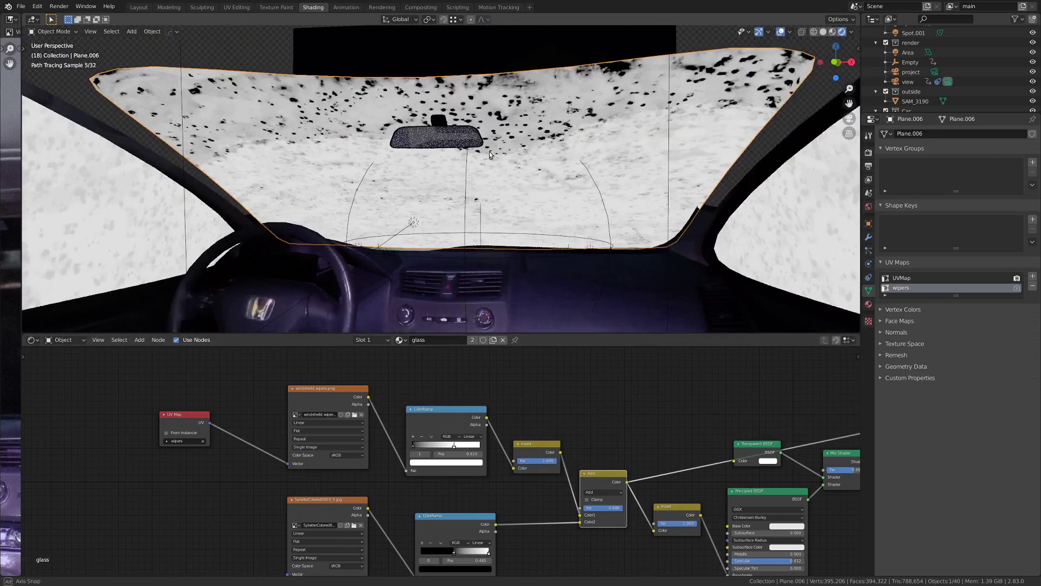
middle_drag(557, 507, 412, 458)
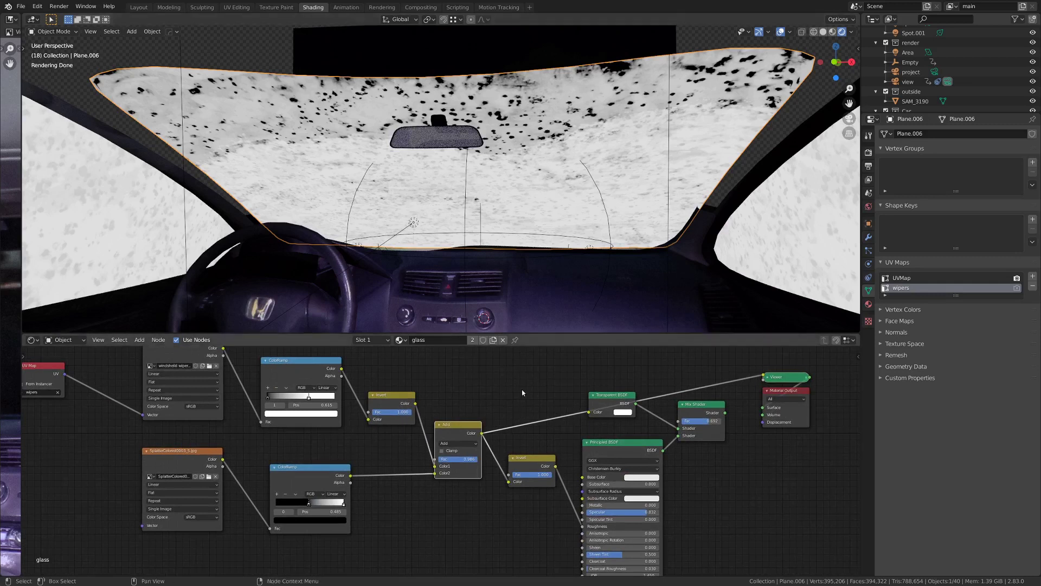
middle_drag(451, 157, 419, 196)
scroll(423, 190, up, 3)
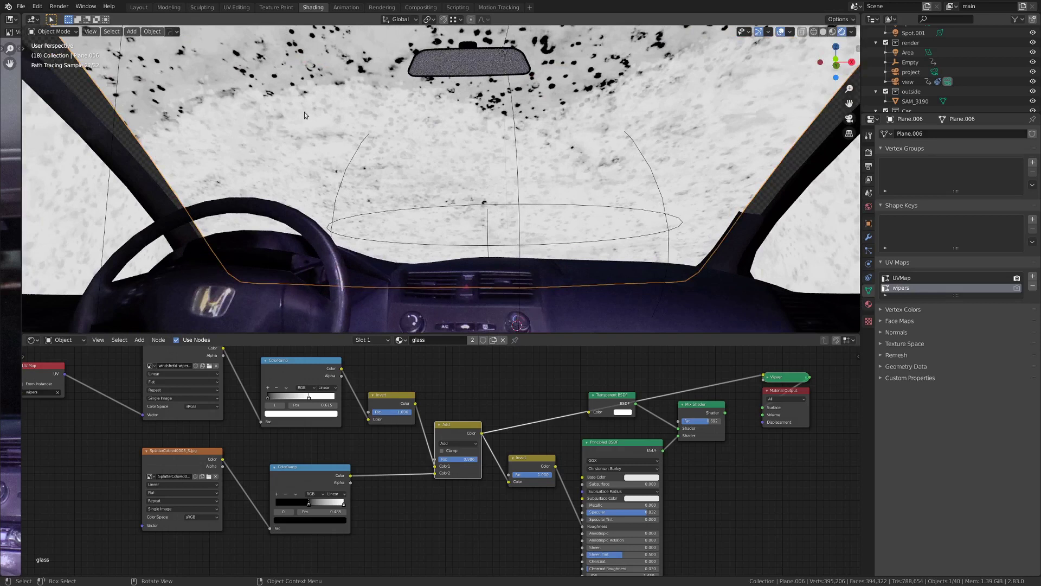
middle_drag(456, 465, 415, 444)
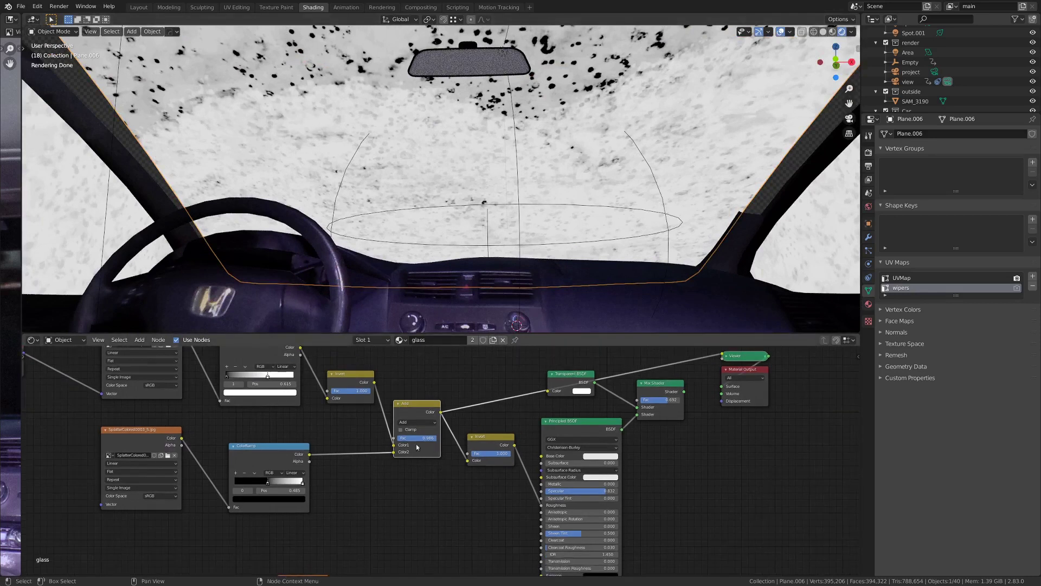
Preview the Principled BSDF alone on the windshield and examine its specular and roughness inputs
ctrl+shift+click(553, 429)
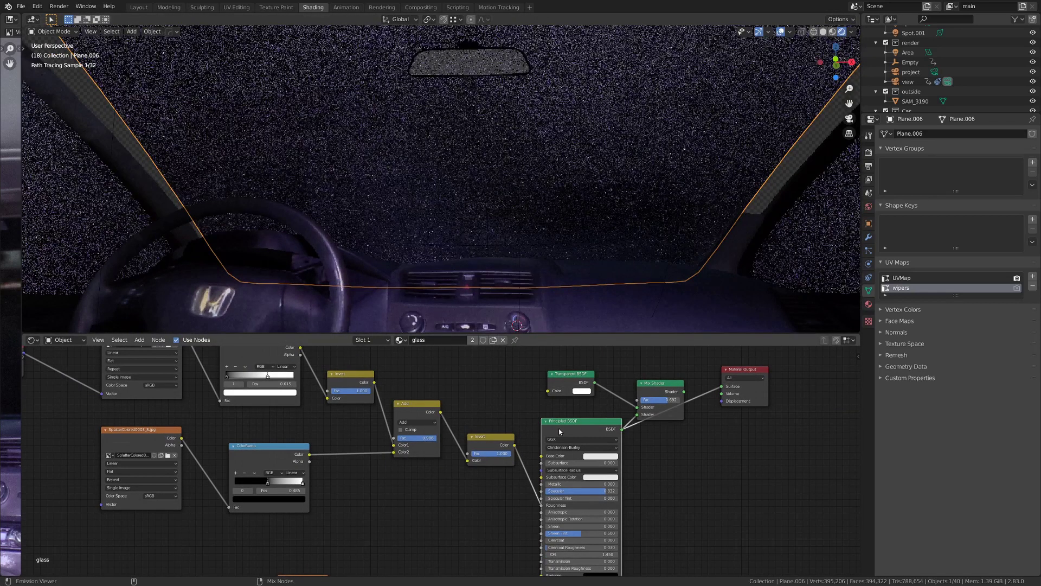
middle_drag(514, 422, 412, 386)
scroll(412, 386, up, 4)
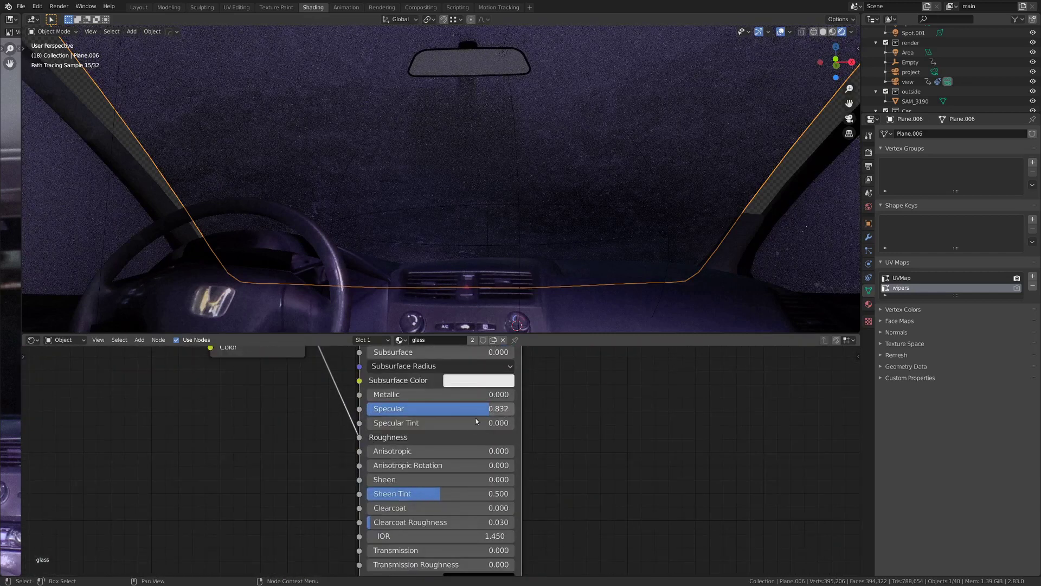
scroll(389, 440, down, 2)
middle_drag(175, 362, 227, 388)
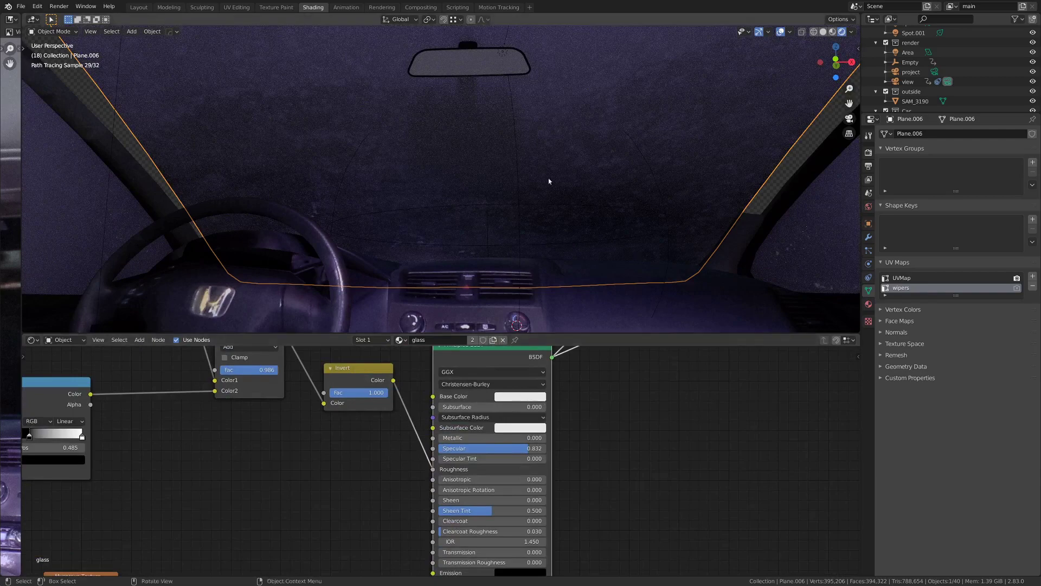
middle_drag(548, 178, 564, 187)
middle_drag(356, 502, 279, 585)
Reconnect the Mix Shader to the Material Output and examine its mix factor and shader inputs
ctrl+shift+click(522, 371)
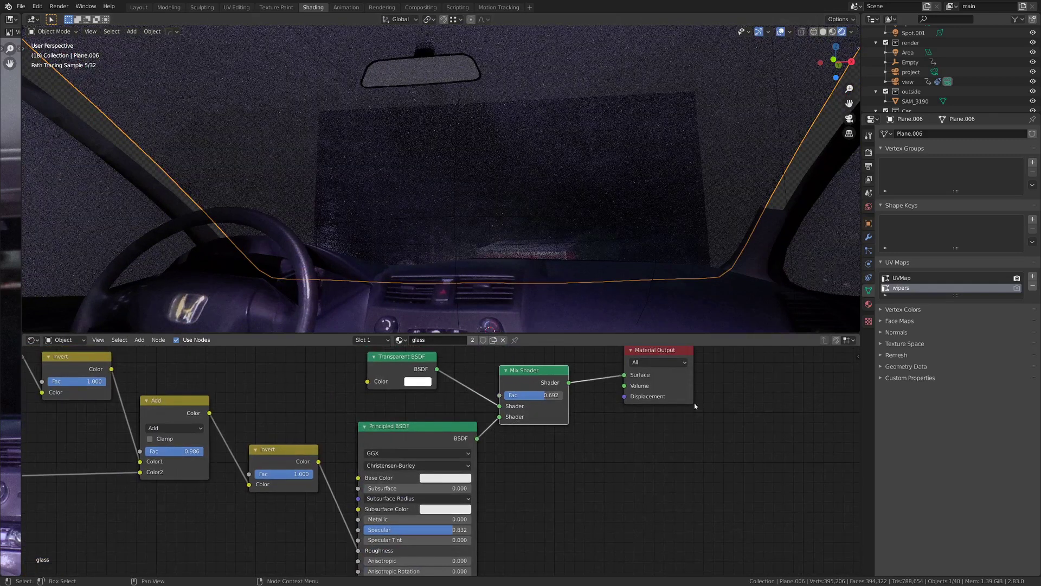
scroll(438, 370, up, 2)
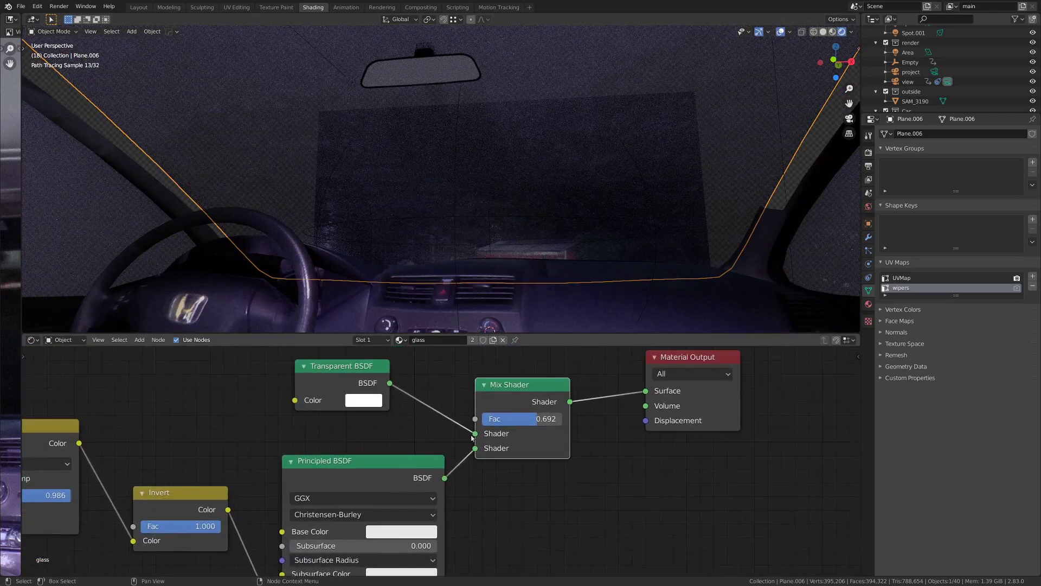
scroll(547, 417, up, 2)
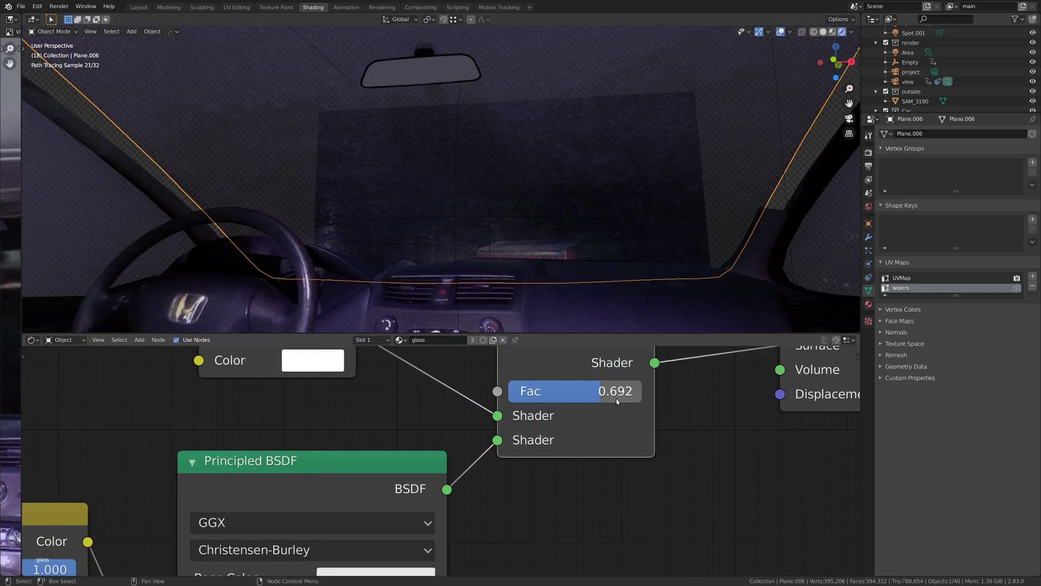
scroll(429, 466, down, 2)
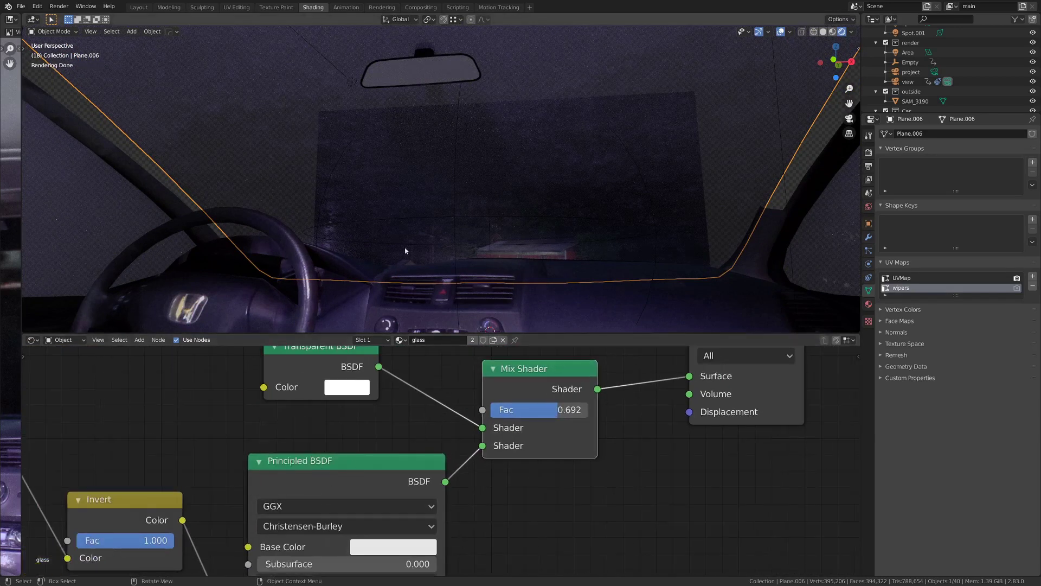
View the rendered windshield glass through the scene camera
key(KP_0)
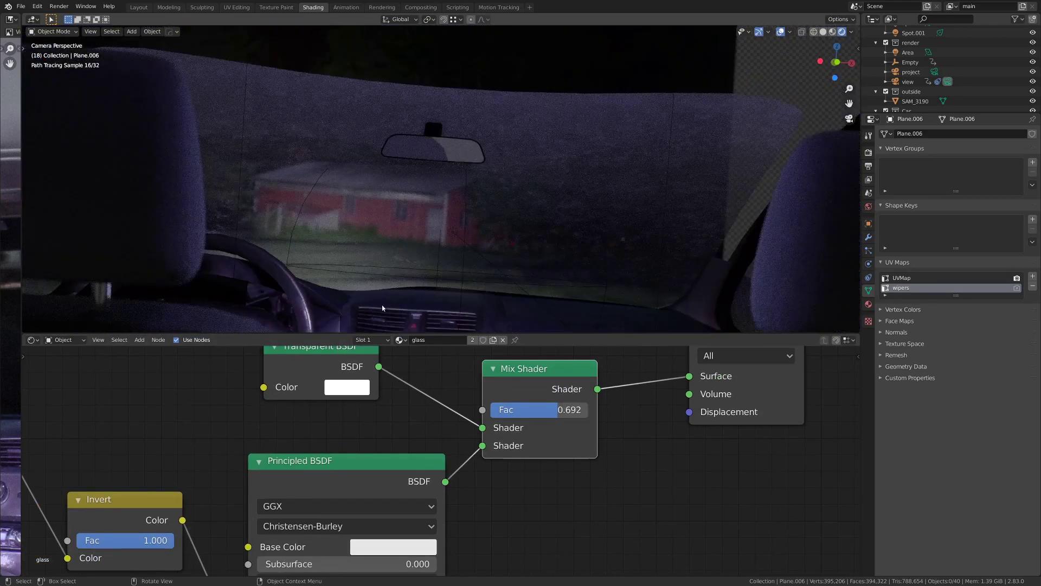
scroll(336, 346, down, 3)
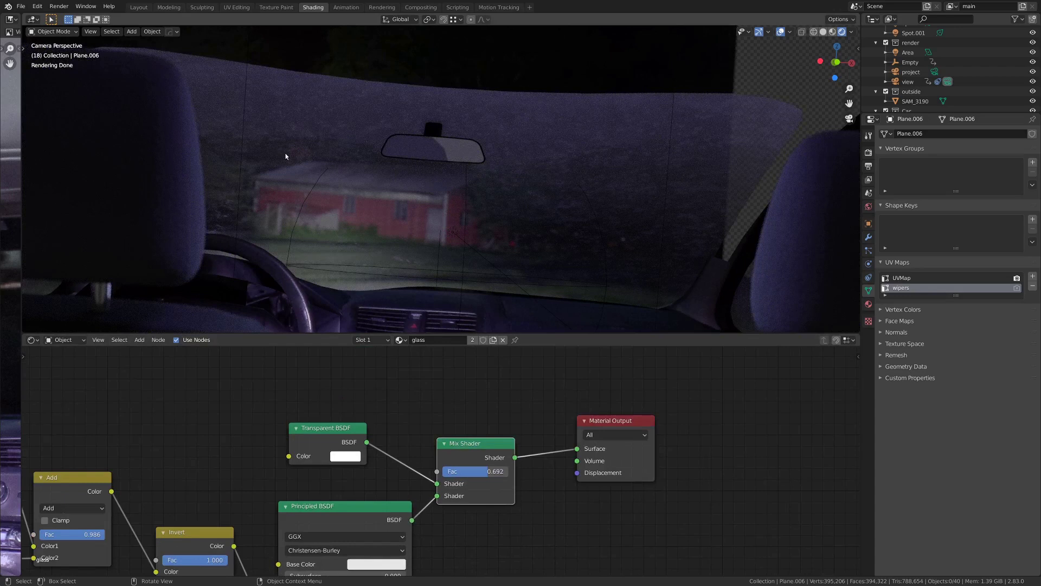
scroll(374, 157, down, 2)
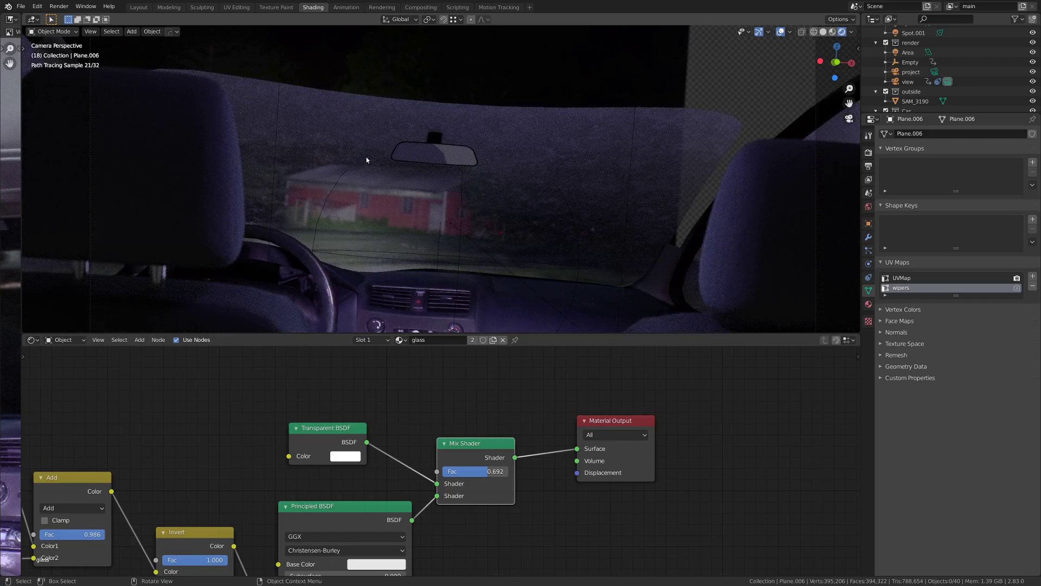
Unhide all objects in solid shading, then select the getin0064 plane and frame it from behind the driver's seat
key(z)
key(alt+h)
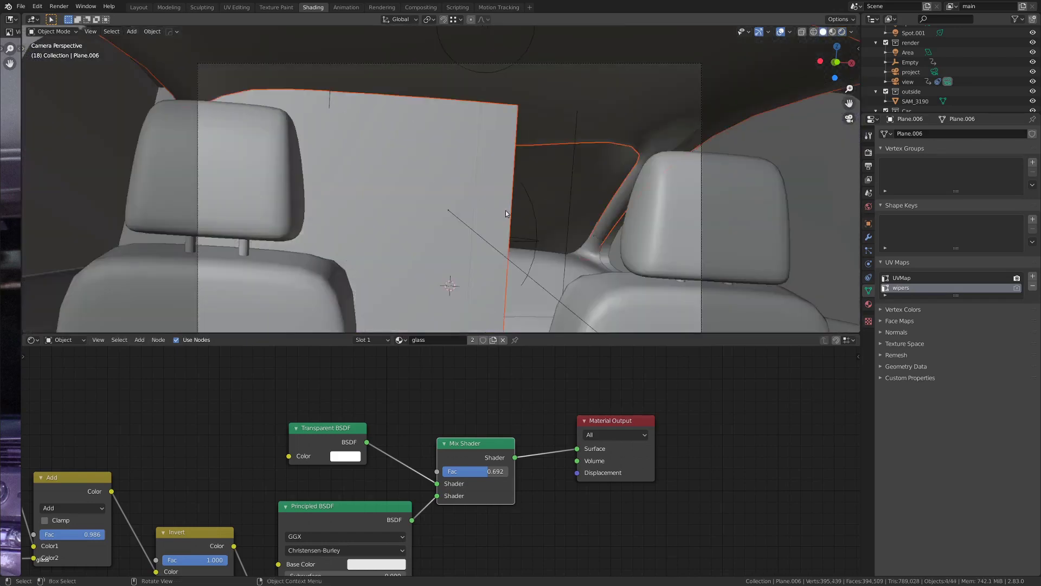
click(462, 193)
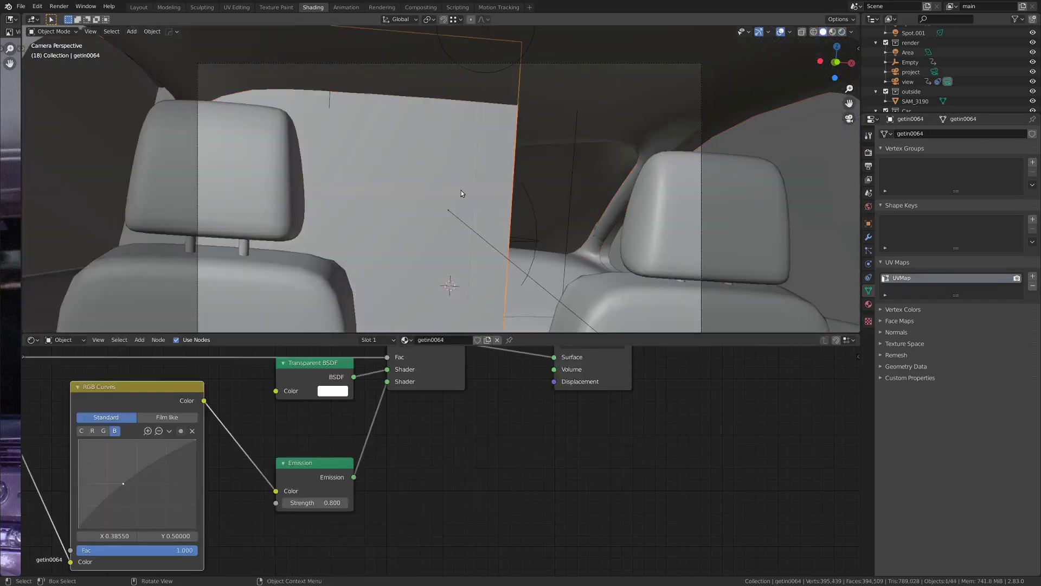
key(KP_Decimal)
scroll(446, 196, up, 5)
middle_drag(446, 197, 424, 185)
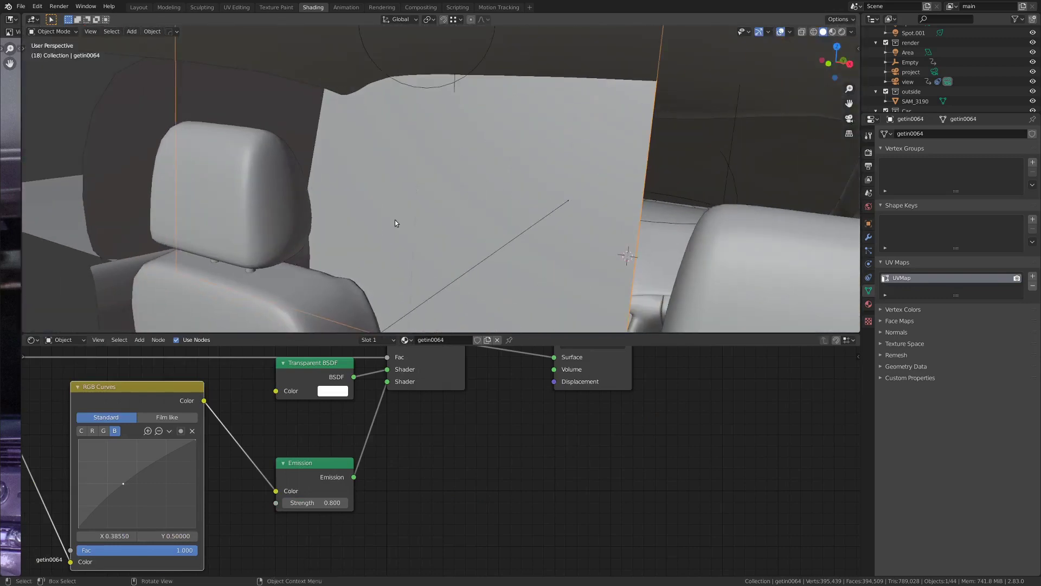
Show the getin0064 plane with material preview shading and step the animation forward to frame 44
key(z)
click(320, 185)
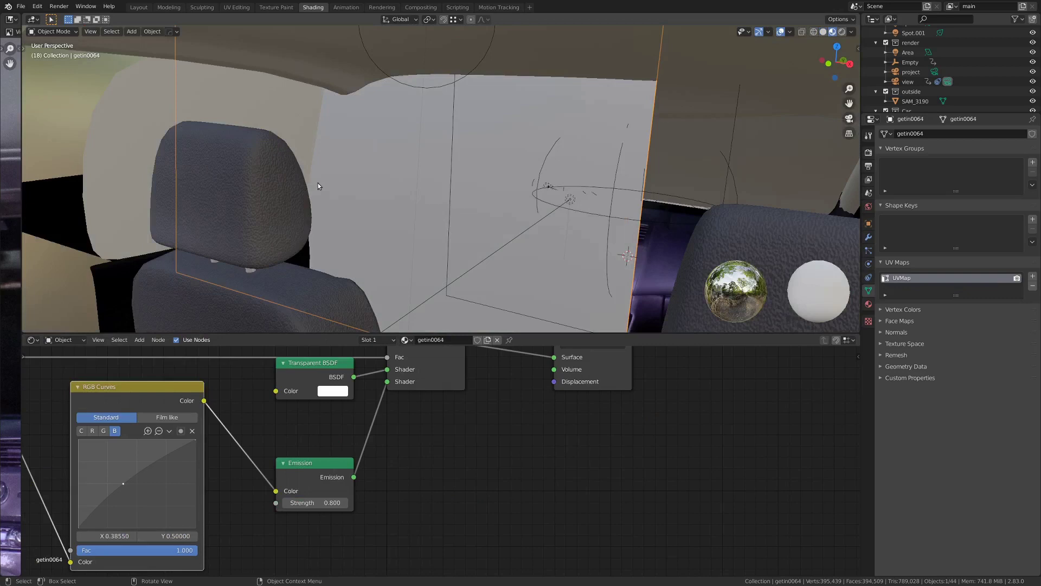
alt+scroll(384, 221, down, 6)
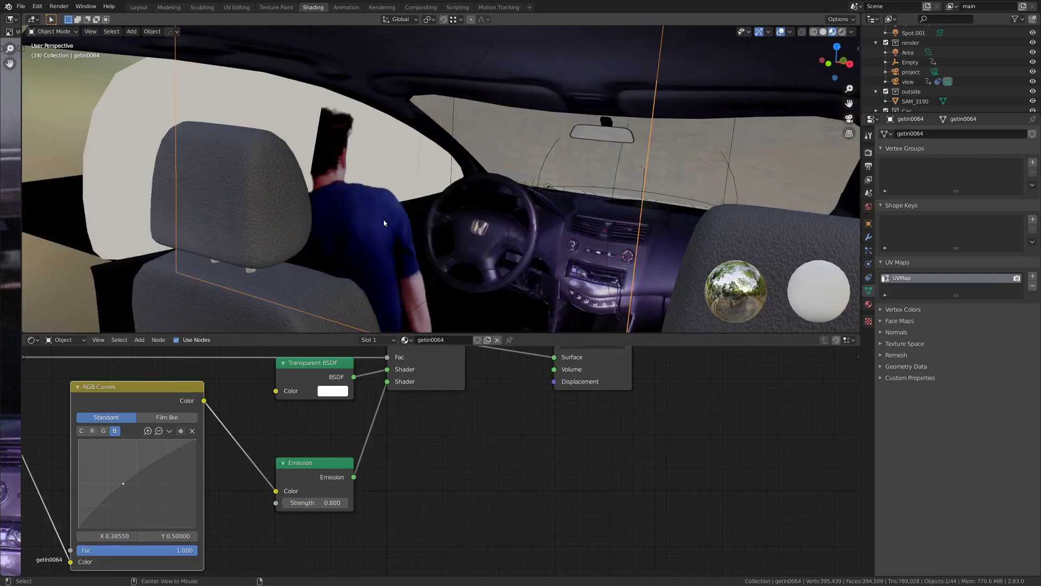
alt+scroll(384, 223, down, 6)
alt+scroll(385, 222, down, 5)
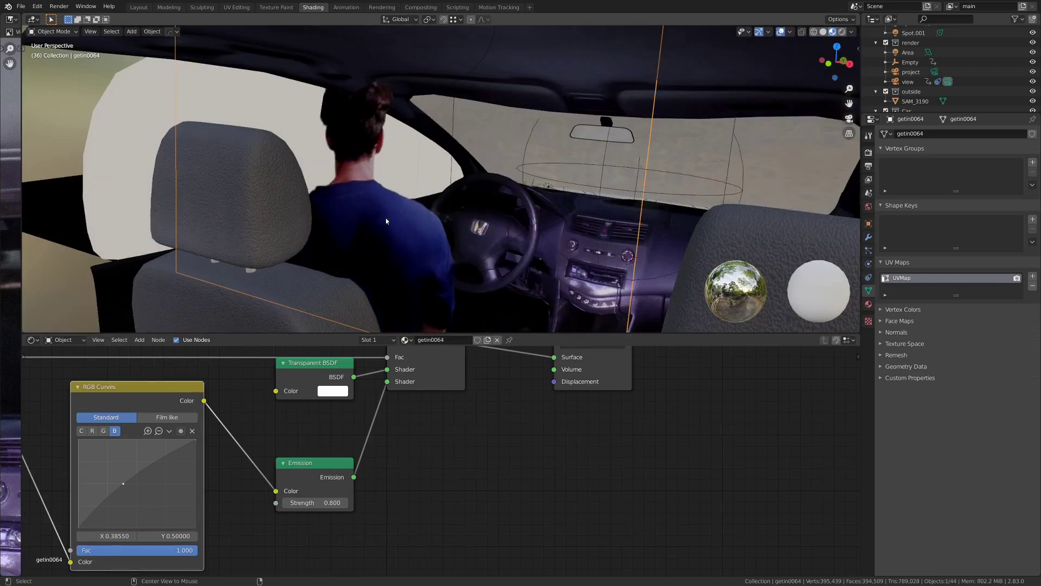
alt+scroll(386, 219, down, 5)
alt+scroll(389, 219, down, 4)
View the actor plane through the camera and step the animation forward to frame 51
key(KP_0)
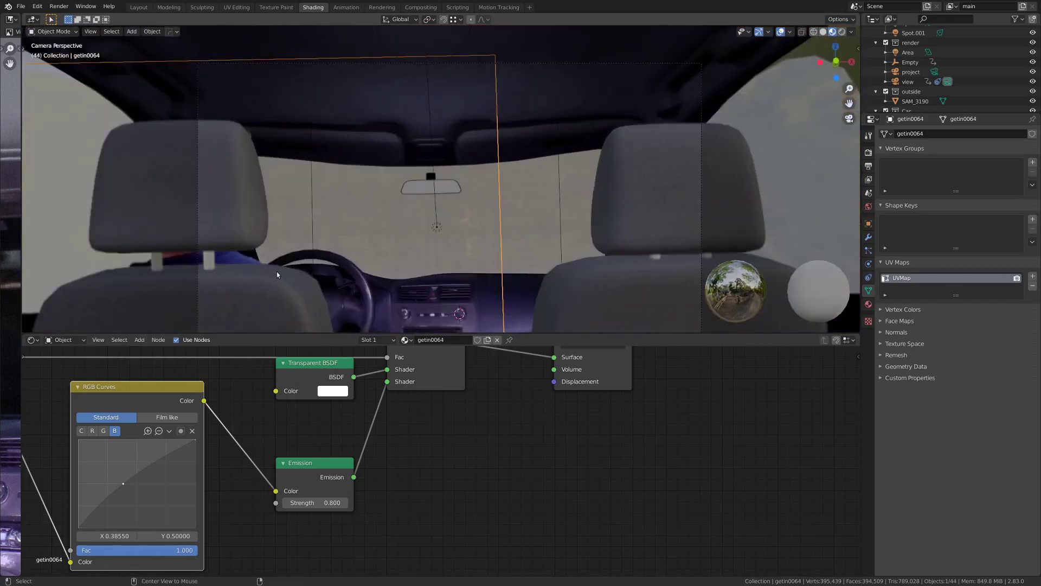
alt+scroll(239, 270, down, 1)
alt+scroll(297, 266, down, 3)
alt+scroll(272, 263, down, 3)
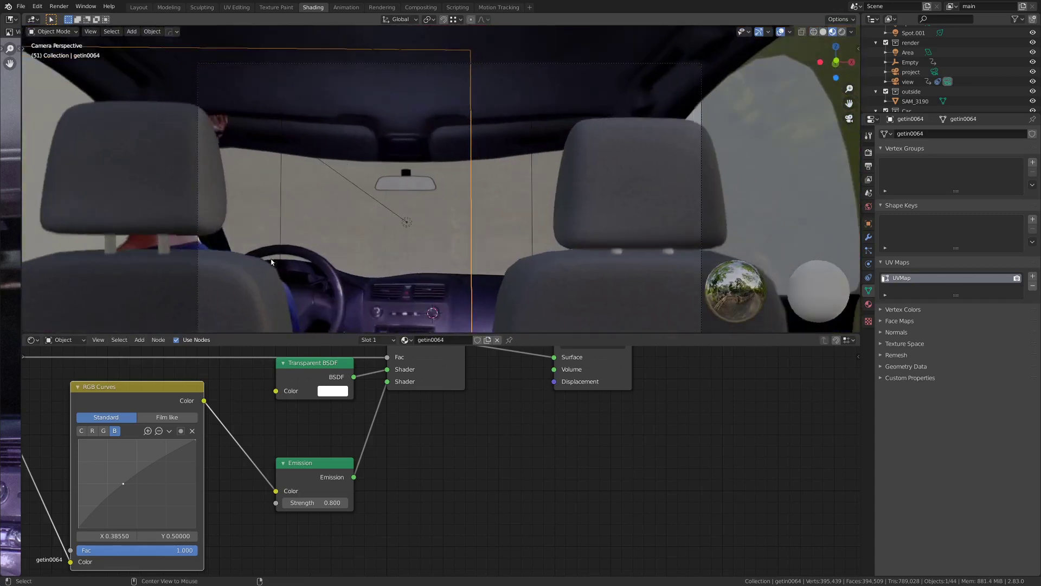
Step the animation to frame 54 and preview the shot through the camera in rendered shading
alt+scroll(273, 261, down, 7)
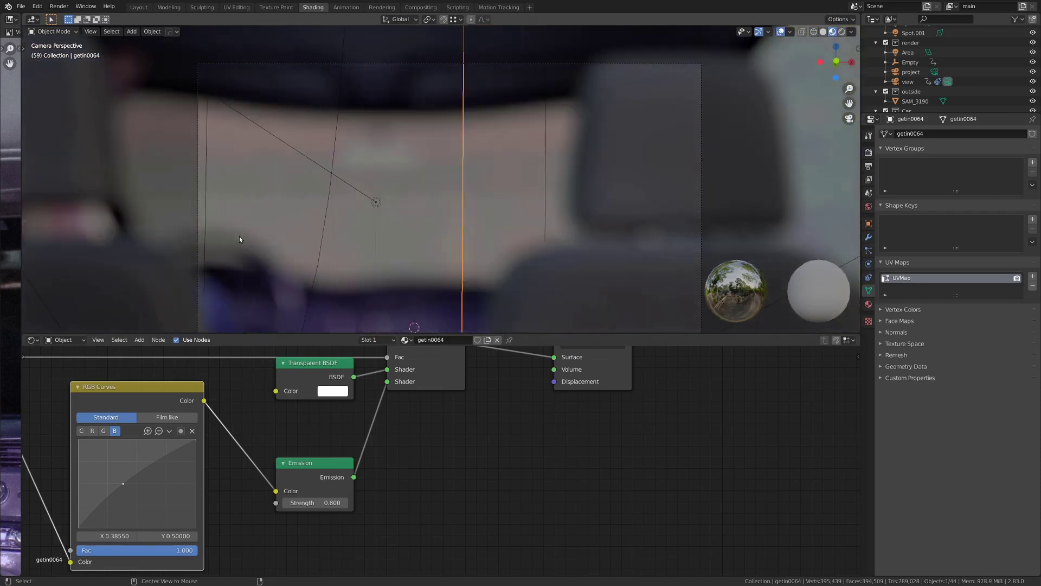
alt+scroll(239, 239, up, 2)
alt+scroll(241, 238, up, 2)
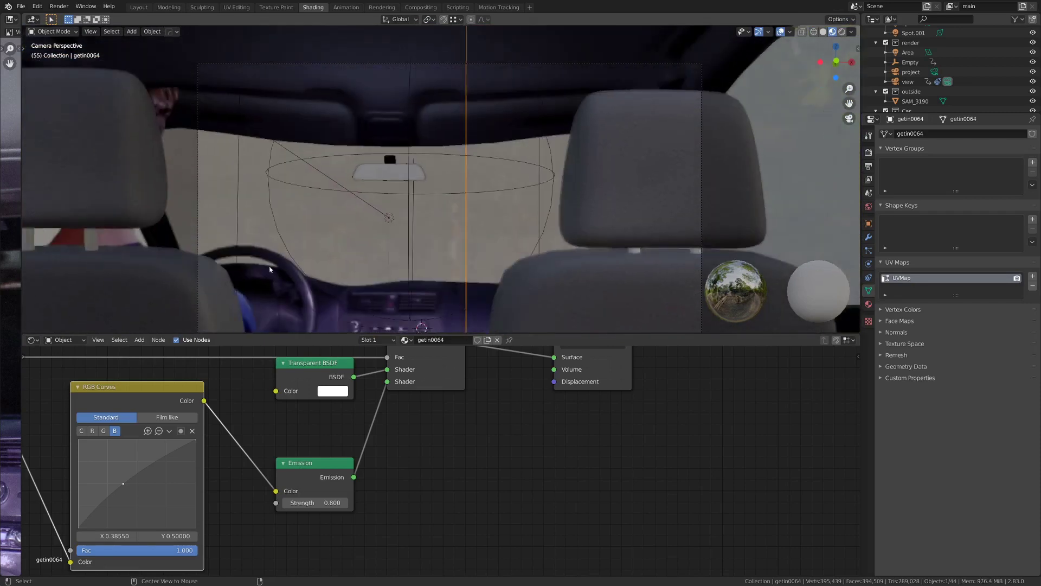
key(z)
click(424, 264)
key(z)
click(443, 219)
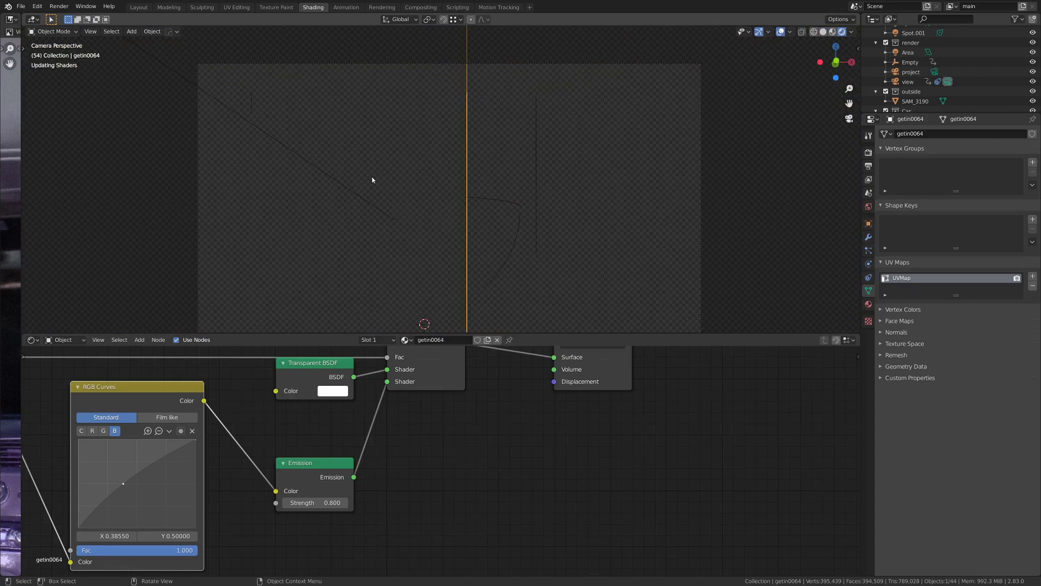
scroll(312, 257, up, 7)
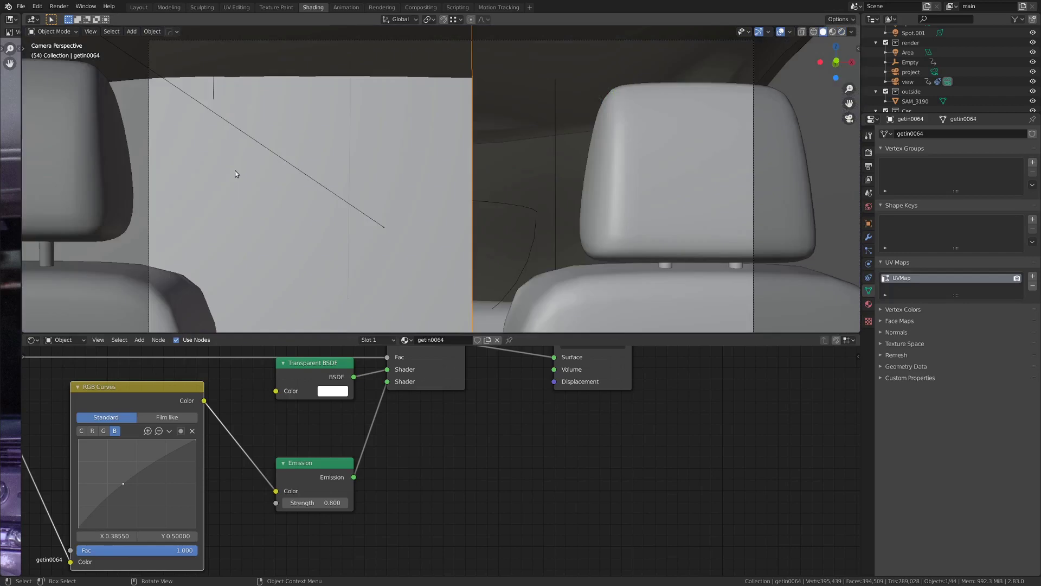
Select the Plane.006 windshield and view the car interior from behind the seats in material preview shading
click(234, 175)
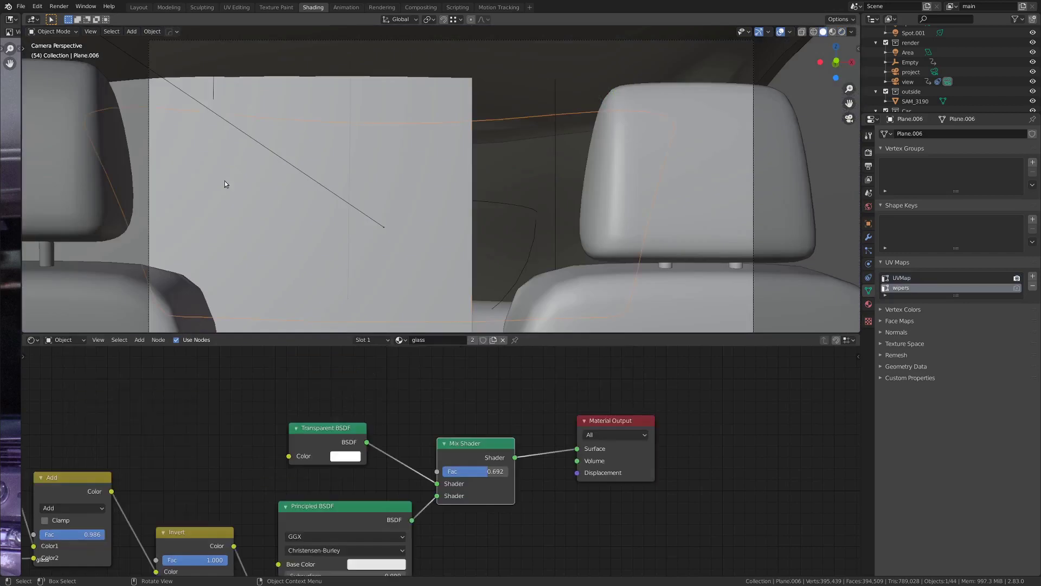
middle_drag(225, 182, 230, 198)
key(z)
click(232, 179)
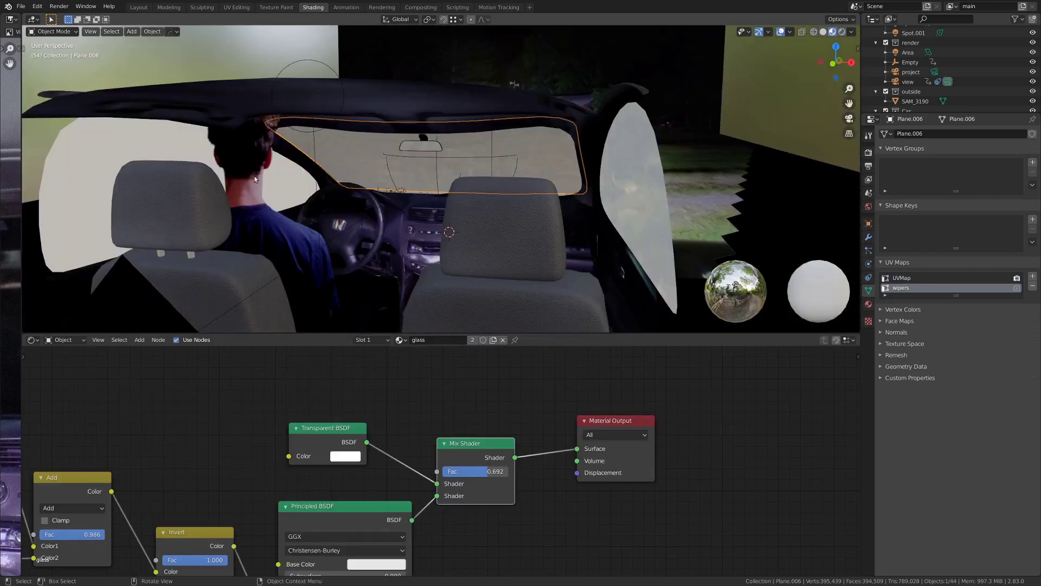
scroll(270, 170, up, 3)
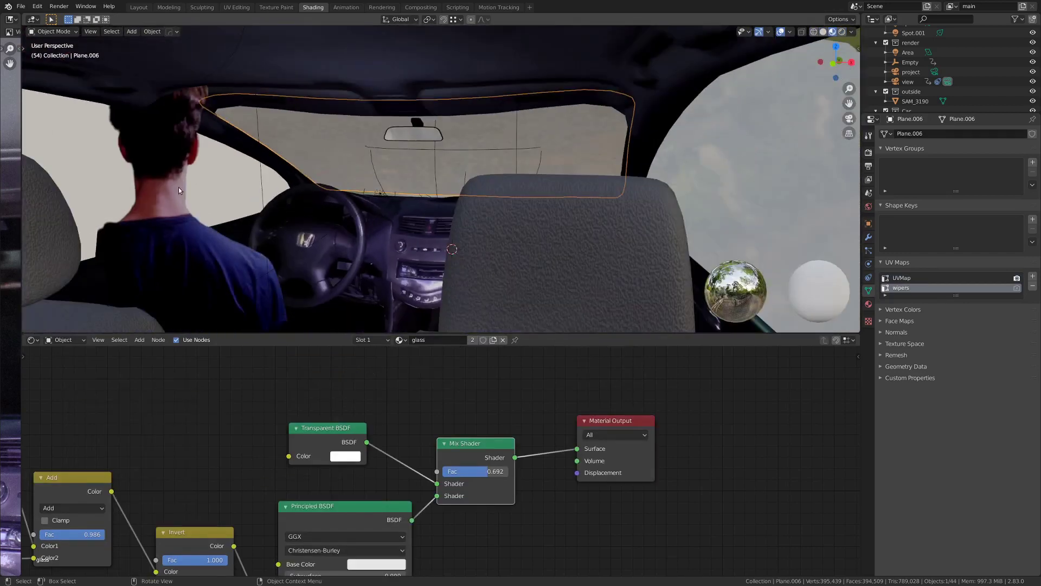
Select the SAM_3250 plane, then the getin0064 plane, and examine their placement around the car from the side
click(178, 187)
middle_drag(178, 188, 446, 115)
click(454, 174)
click(543, 135)
click(439, 153)
mouse_move(440, 153)
middle_down()
mouse_move(514, 141)
mouse_move(429, 141)
middle_up()
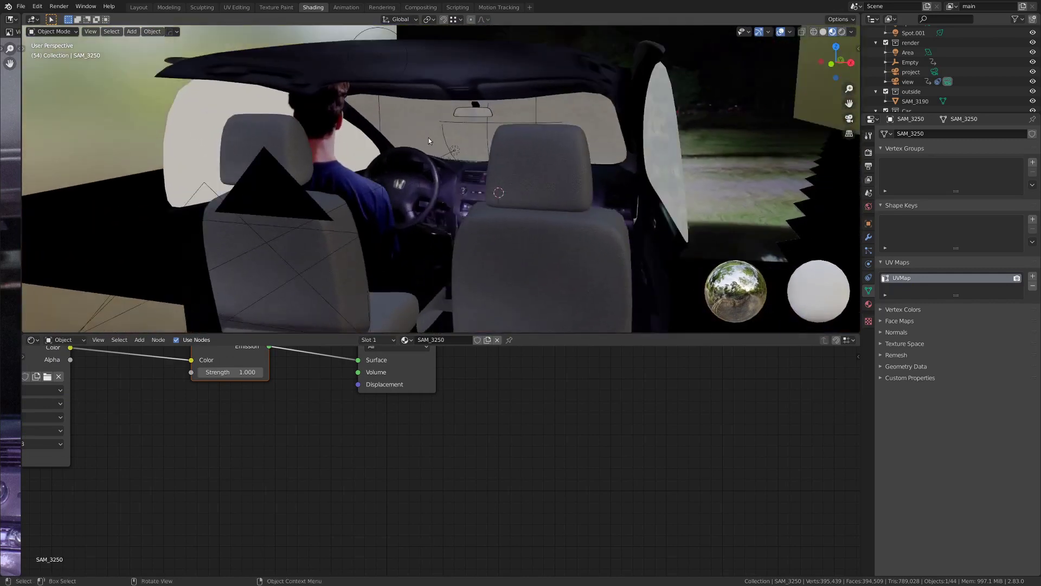
click(472, 112)
middle_drag(473, 110, 160, 119)
scroll(217, 149, down, 5)
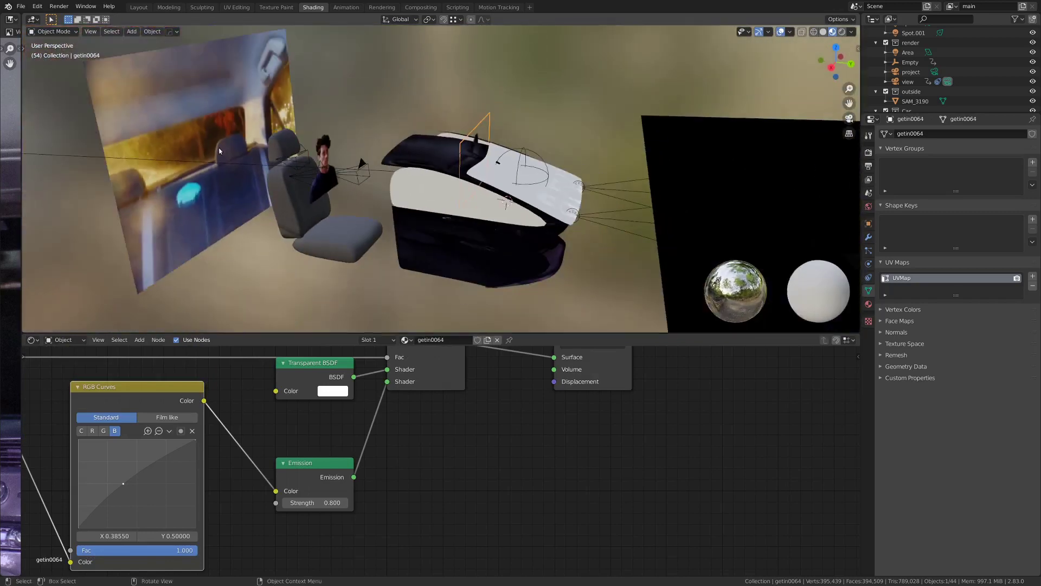
Show the rear-view mirror's reflection through the scene camera in rendered shading
key(KP_0)
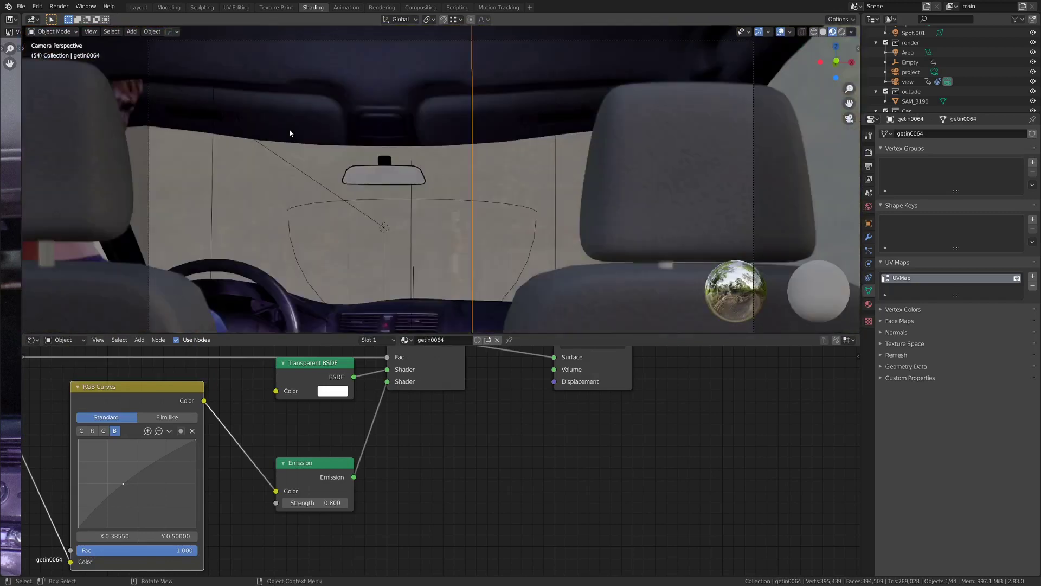
key(z)
click(374, 165)
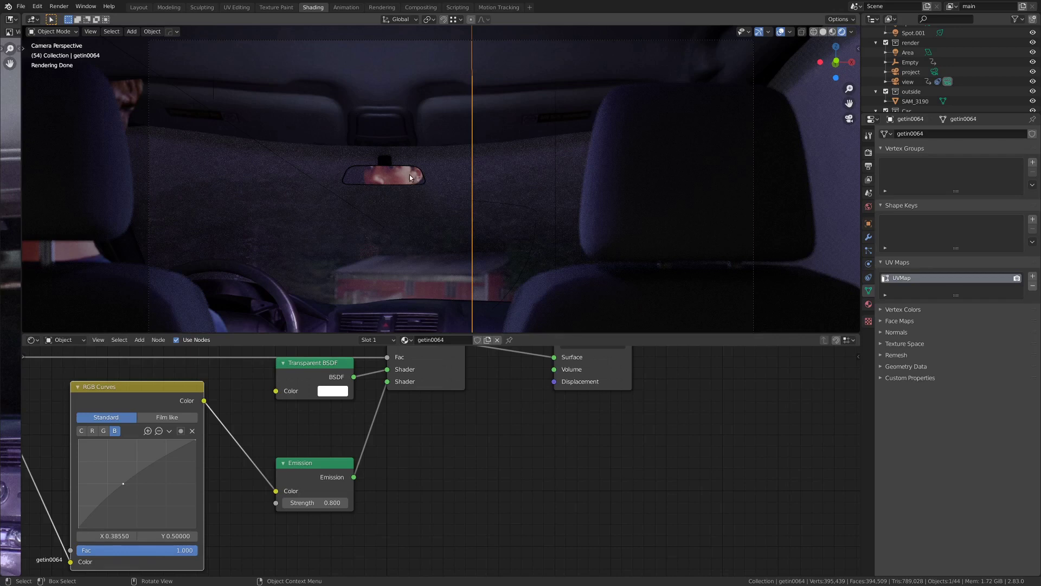
Select the view camera, make it the active viewpoint, and play its animation, stopping at frame 37
key(alt+a)
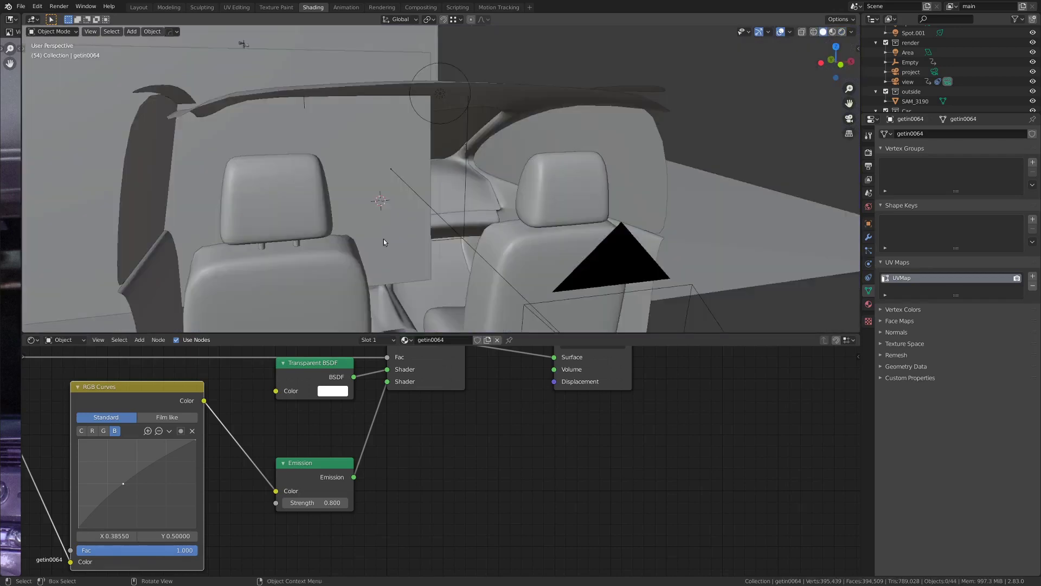
scroll(383, 290, up, 3)
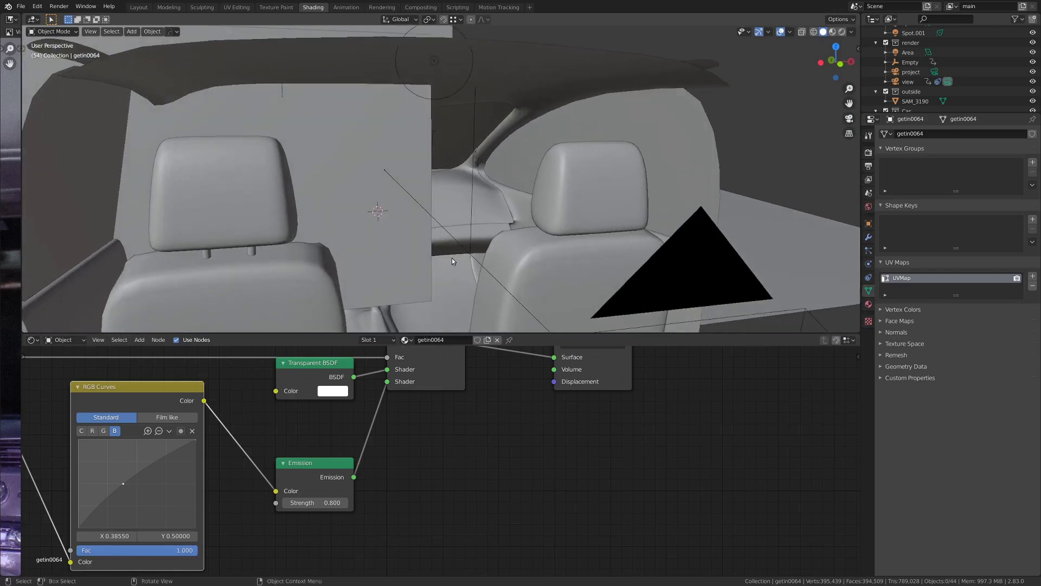
middle_drag(477, 249, 671, 211)
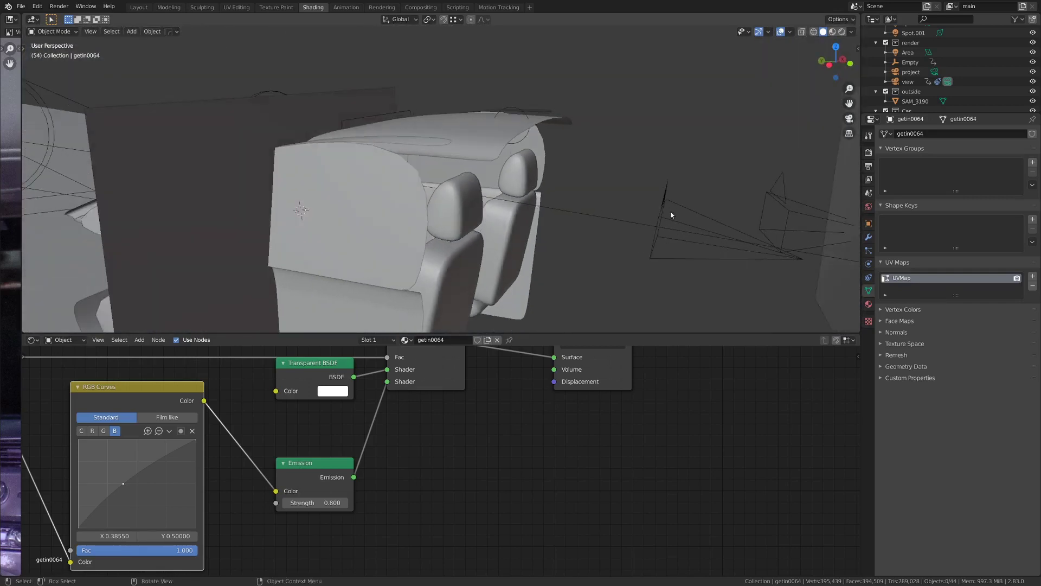
click(668, 209)
key(ctrl+KP_0)
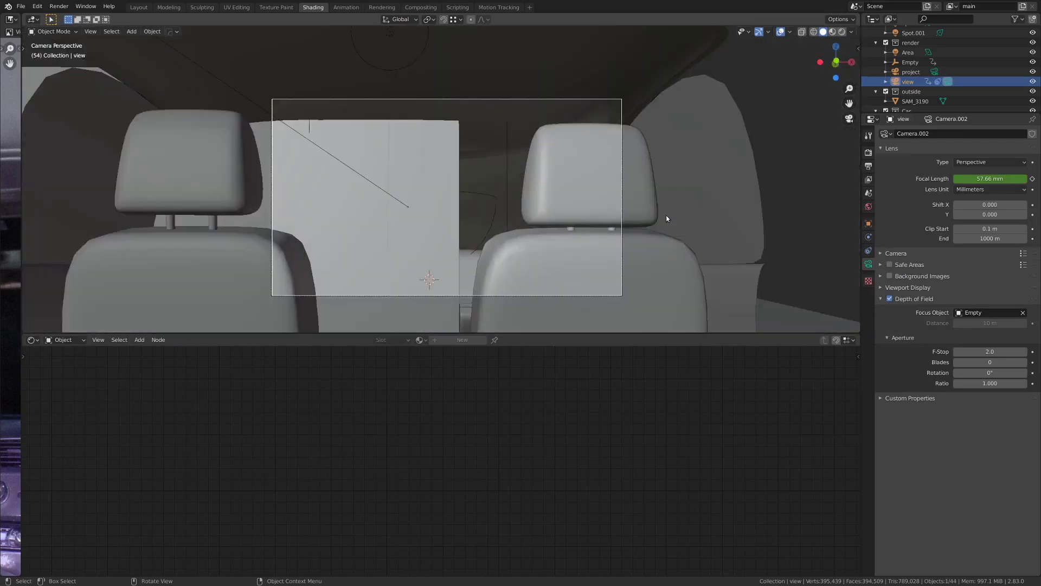
key(space)
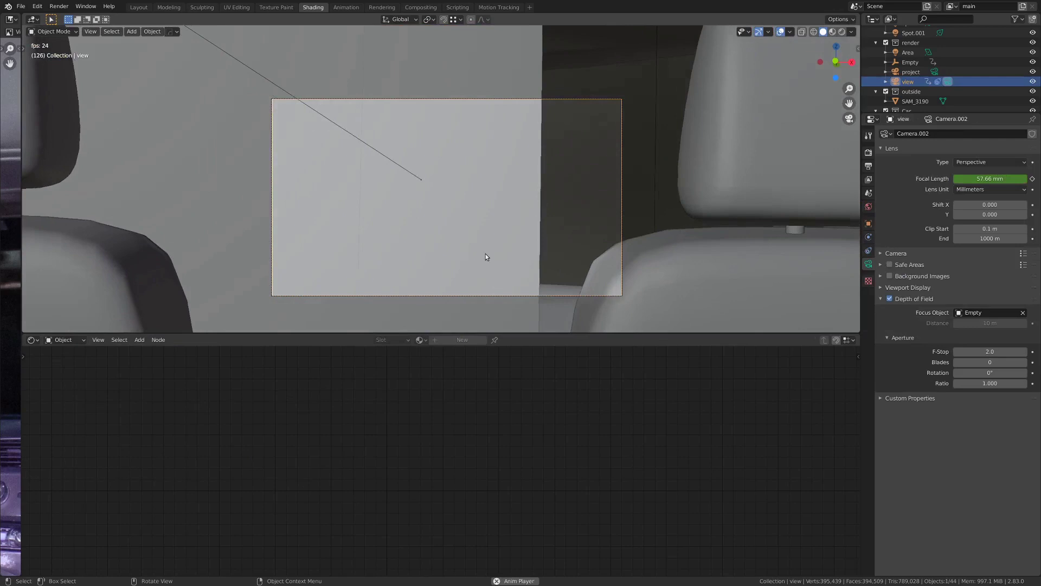
key(space)
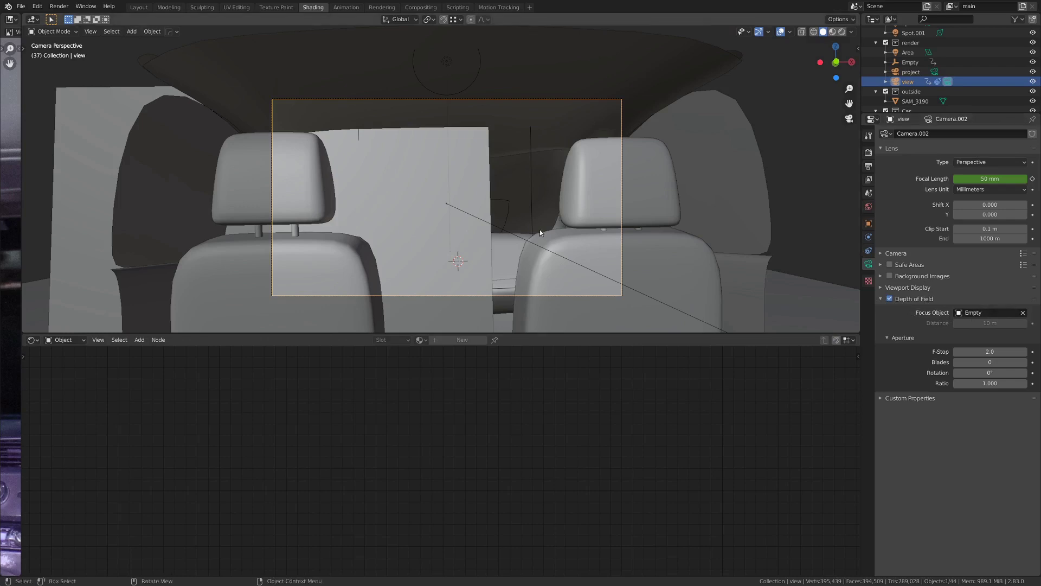
Select the Empty used as the focus object and play its animation from outside the car
middle_drag(539, 230, 535, 181)
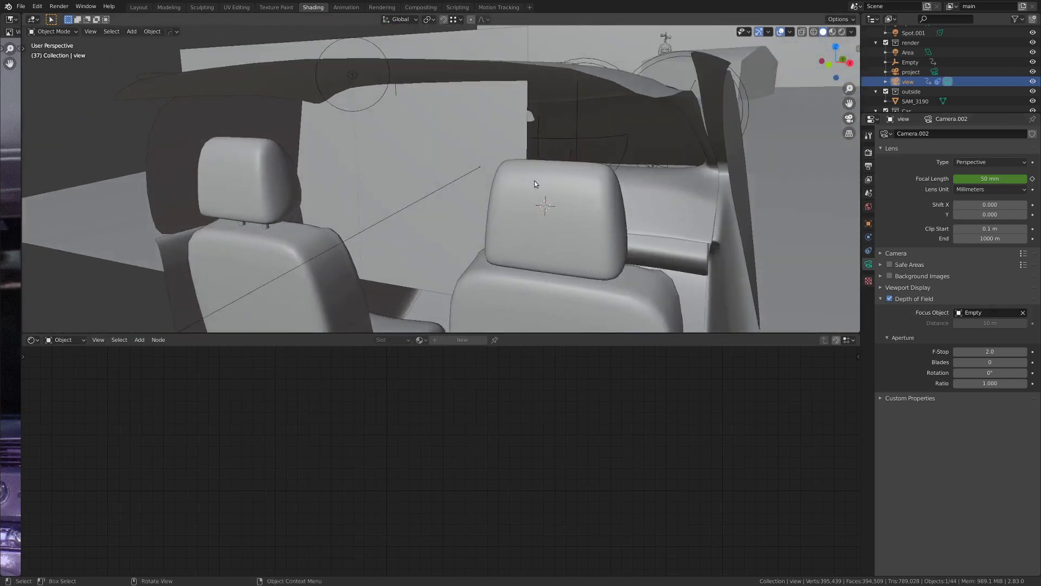
click(540, 142)
scroll(539, 143, down, 5)
middle_drag(539, 143, 498, 172)
key(space)
scroll(504, 178, down, 5)
scroll(570, 144, down, 5)
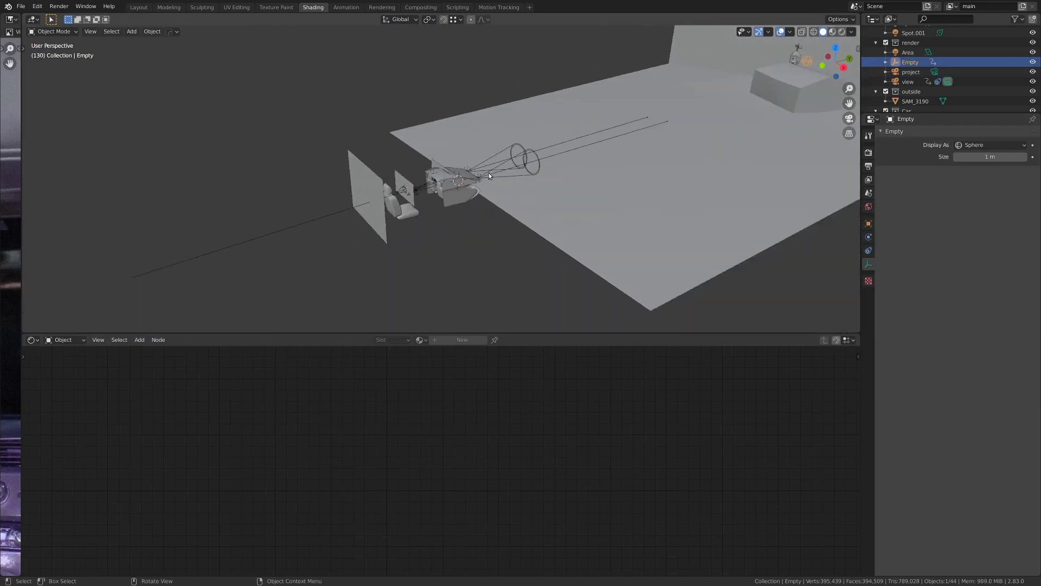
Replay the animation from the first frame and examine how the Empty moves between the house and the car
key(shift+Left)
key(space)
scroll(489, 172, up, 4)
mouse_move(419, 172)
middle_down()
mouse_move(439, 173)
mouse_move(418, 167)
middle_up()
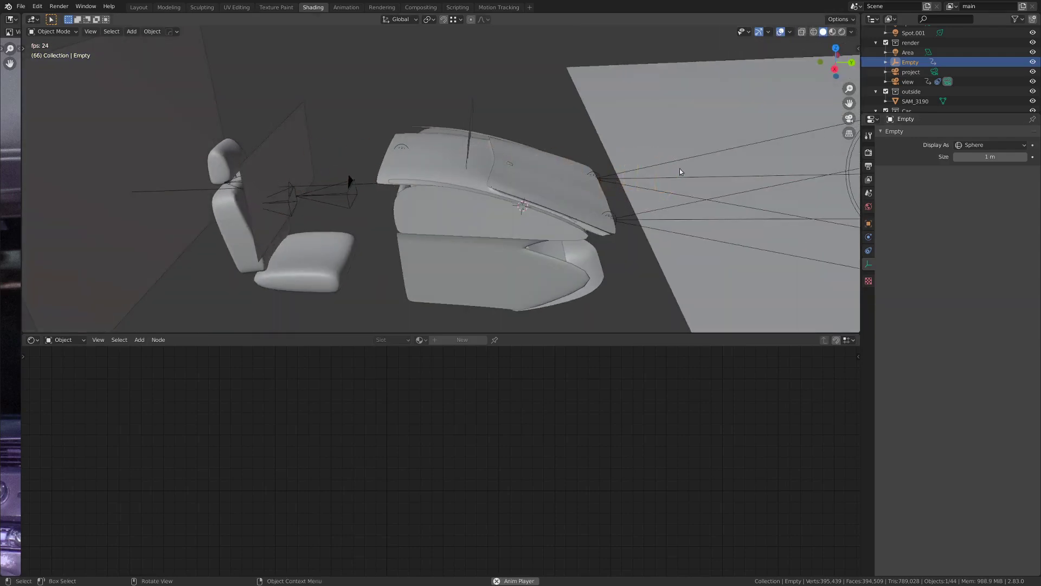
scroll(679, 168, down, 4)
middle_drag(581, 160, 688, 114)
scroll(651, 135, down, 2)
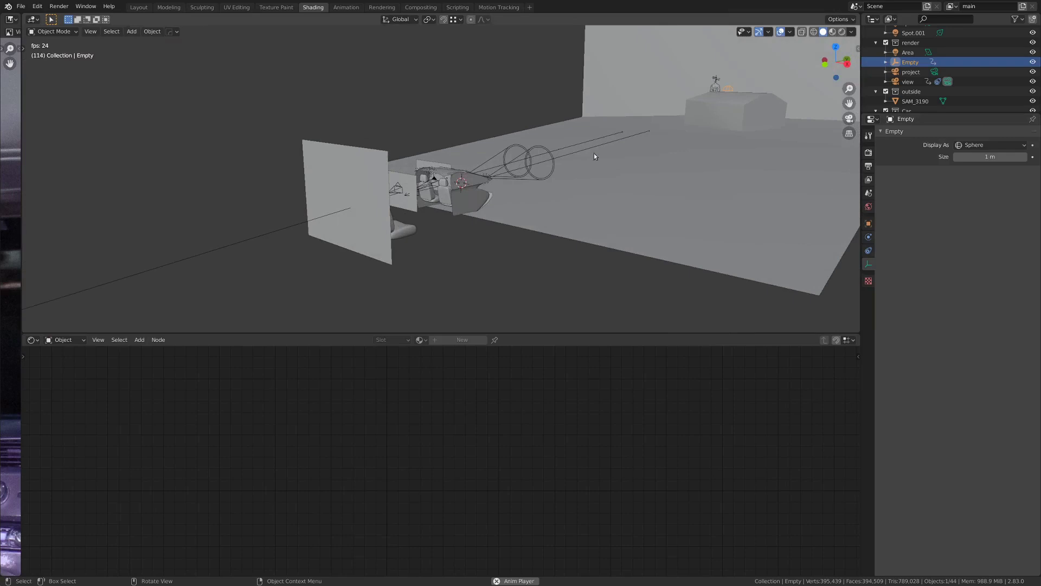
scroll(471, 167, up, 3)
middle_drag(471, 167, 445, 193)
scroll(444, 193, up, 2)
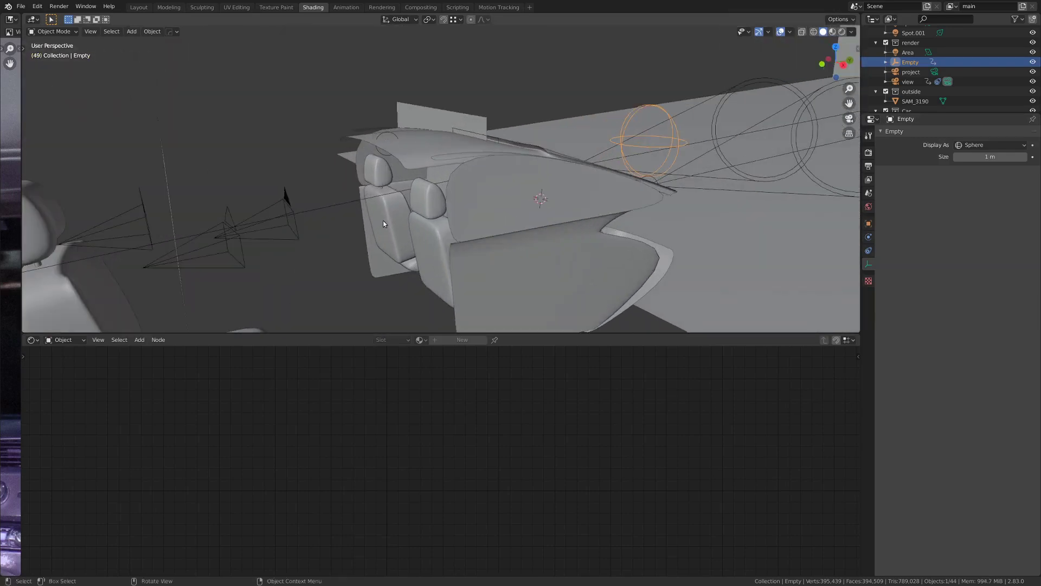
Play the Empty's movement through the view camera, stopping at frame 77
key(KP_0)
key(space)
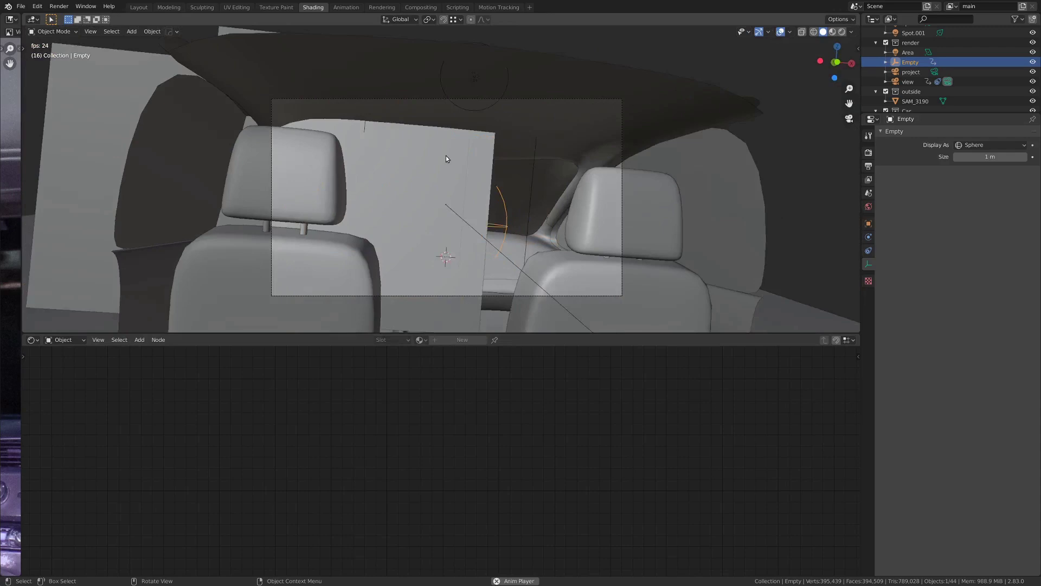
key(space)
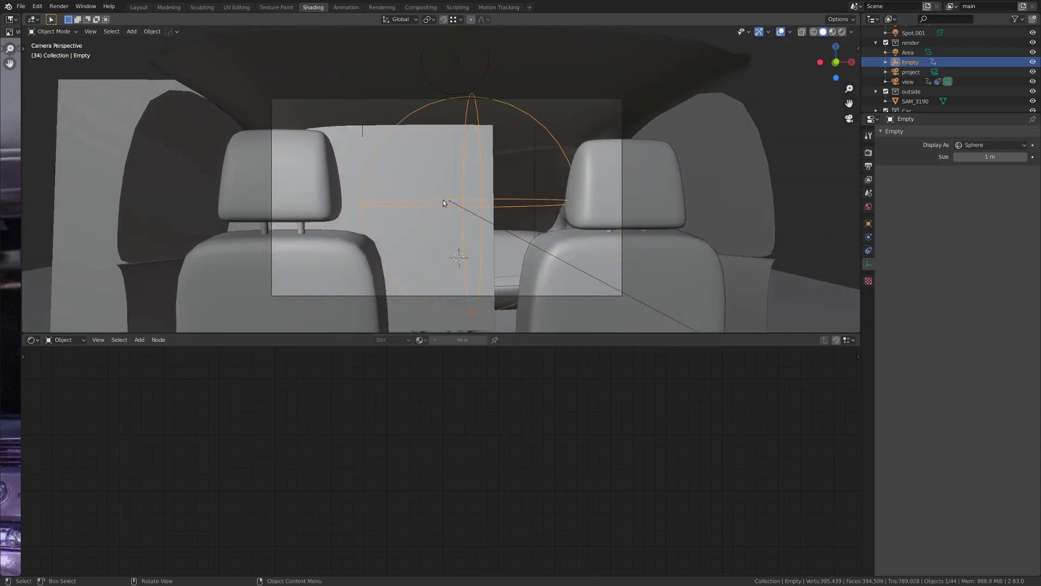
key(space)
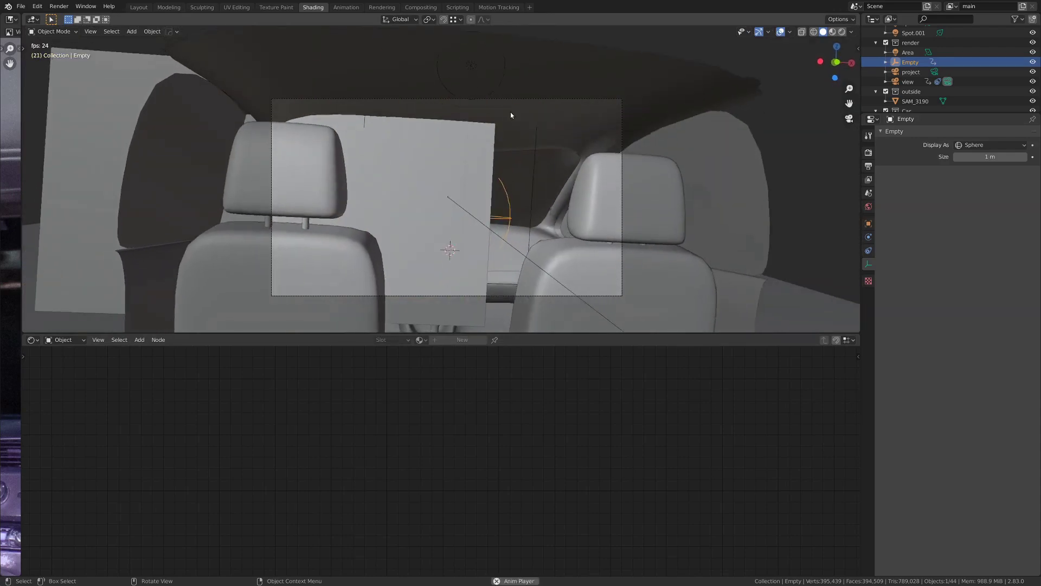
key(space)
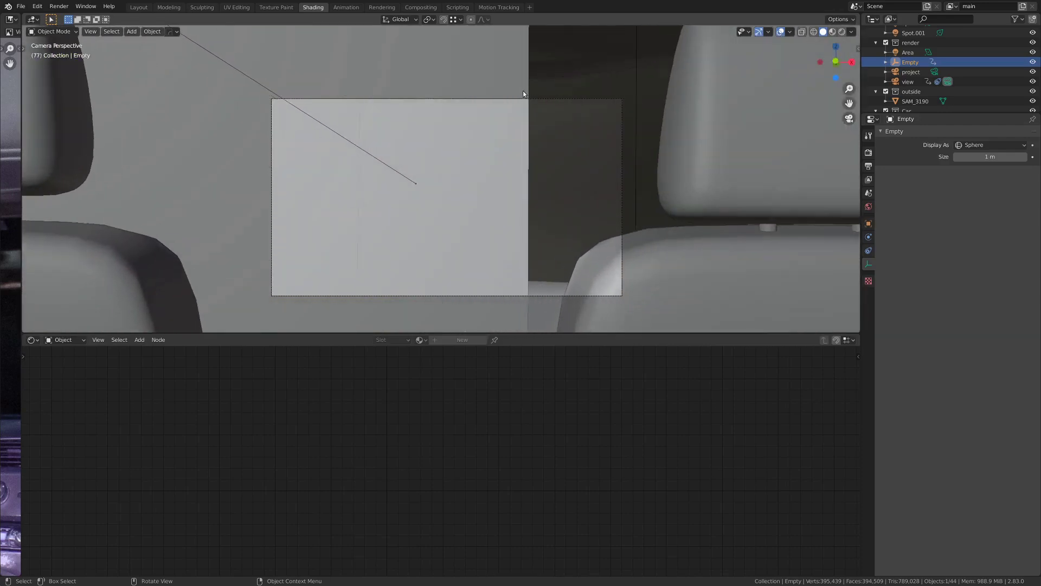
Select the view camera and show its keyframes in the Layout workspace timeline
click(535, 100)
click(138, 7)
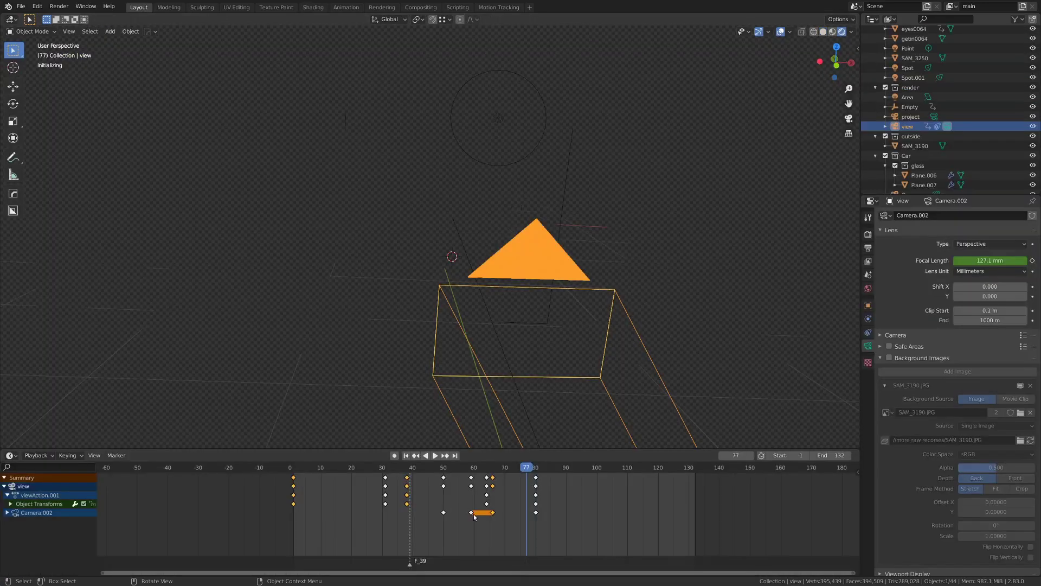
scroll(458, 509, up, 5)
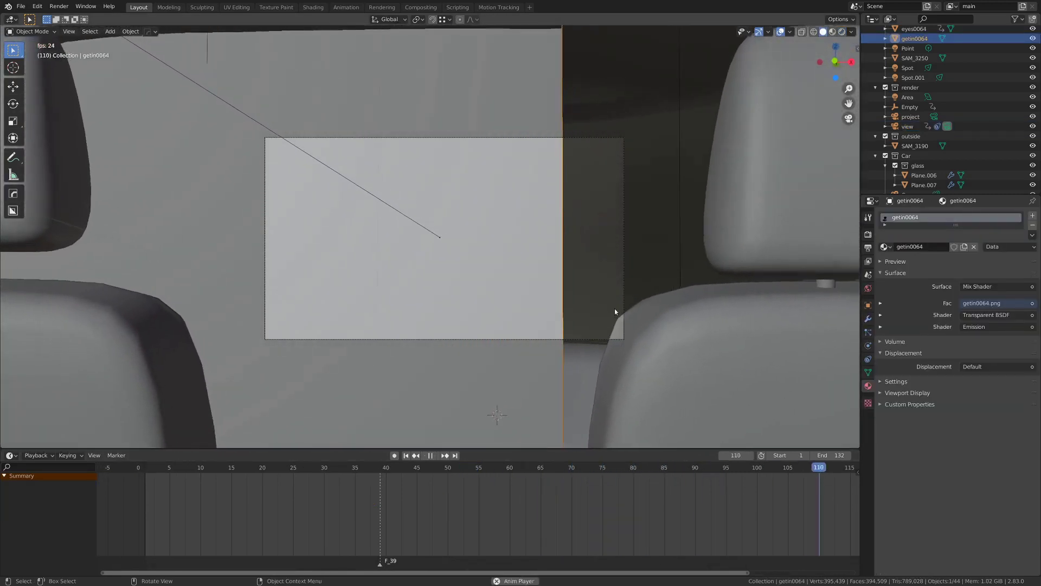
Replay the view camera's animation from the first frame and stop at frame 58
key(space)
click(623, 301)
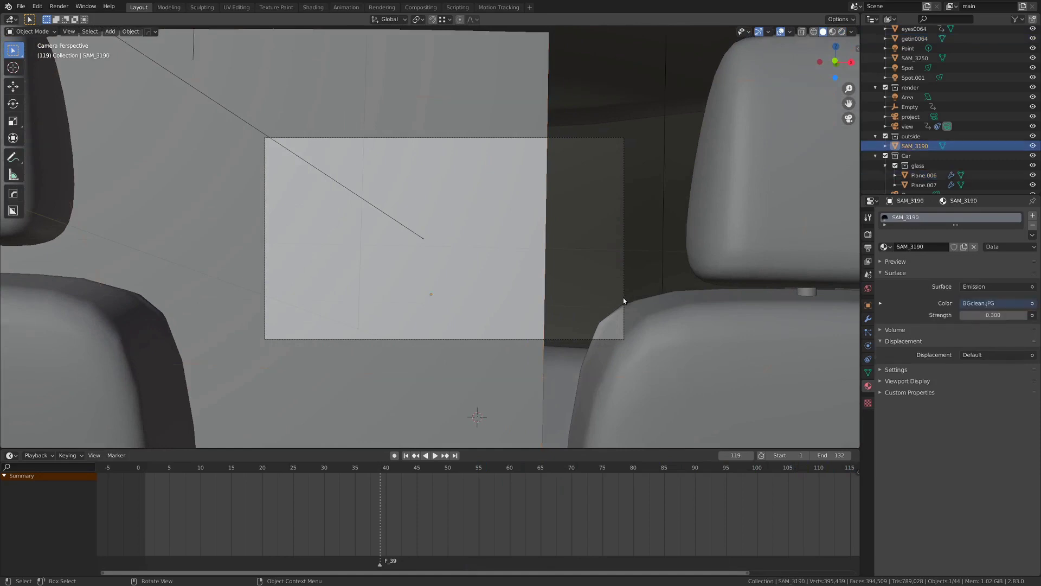
key(shift+Left)
key(space)
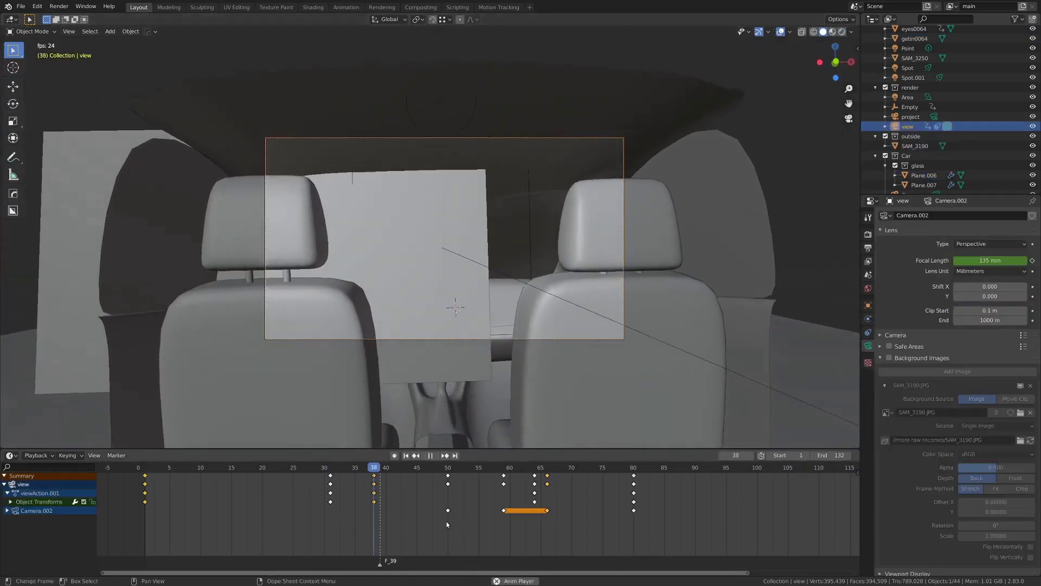
key(space)
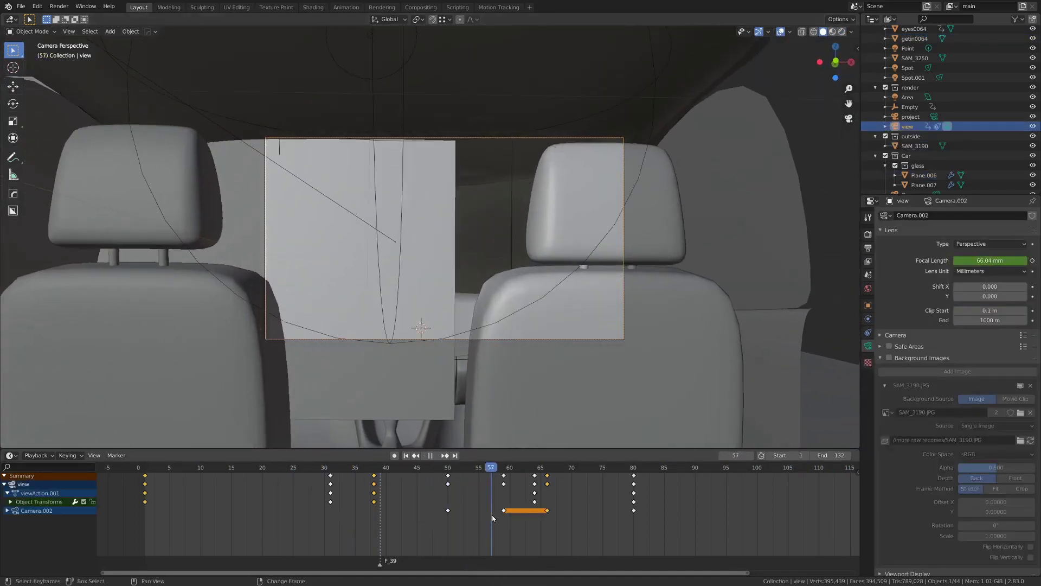
key(space)
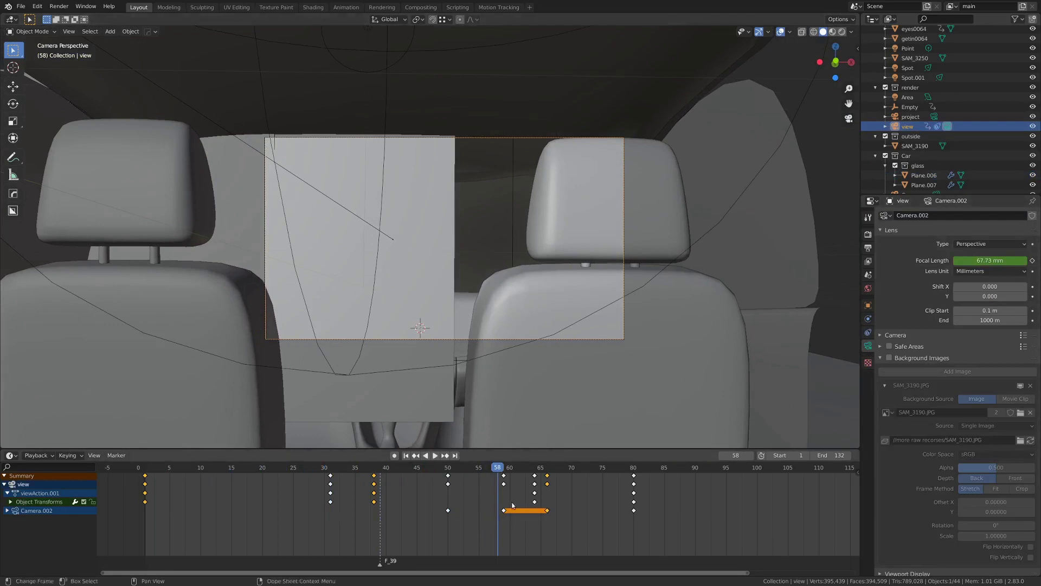
Select the Camera.002 focal length keyframe at frame 59, then scrub the animation around the zoom to frame 48
mouse_move(511, 503)
shift+right_down()
mouse_move(484, 519)
mouse_move(504, 518)
shift+right_up()
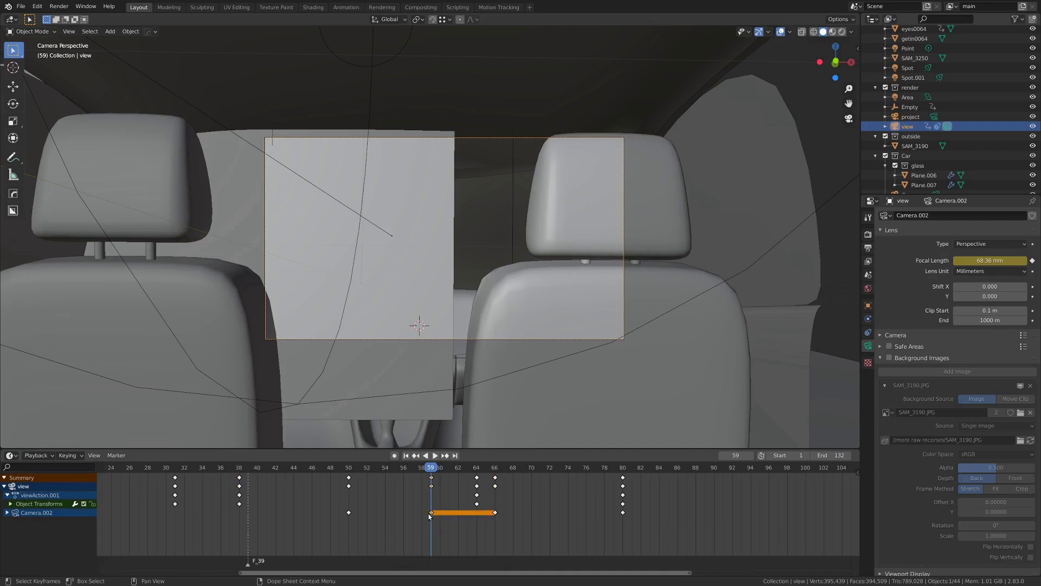
click(431, 512)
key(space)
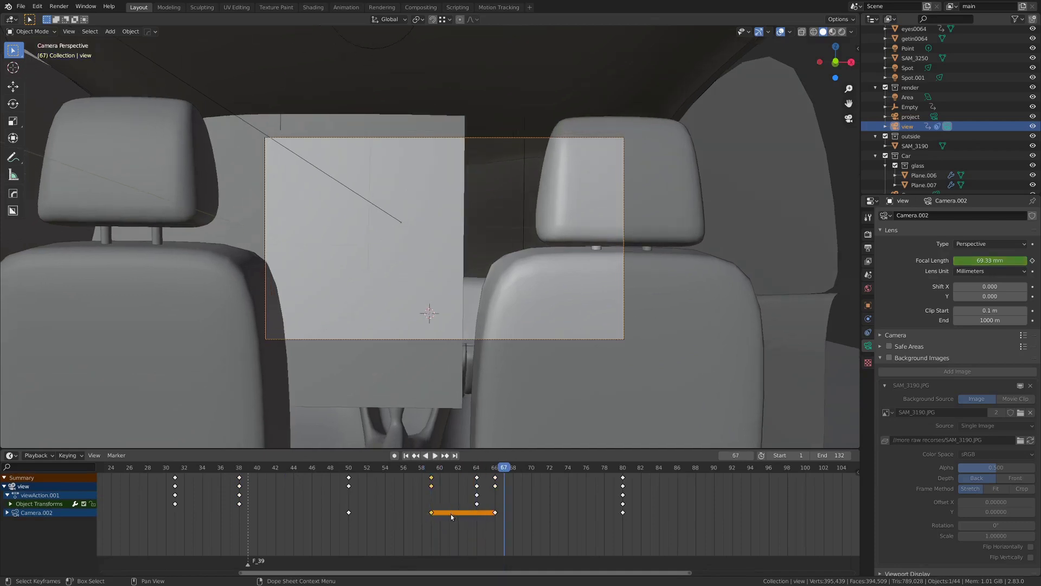
right_drag(442, 522, 328, 515)
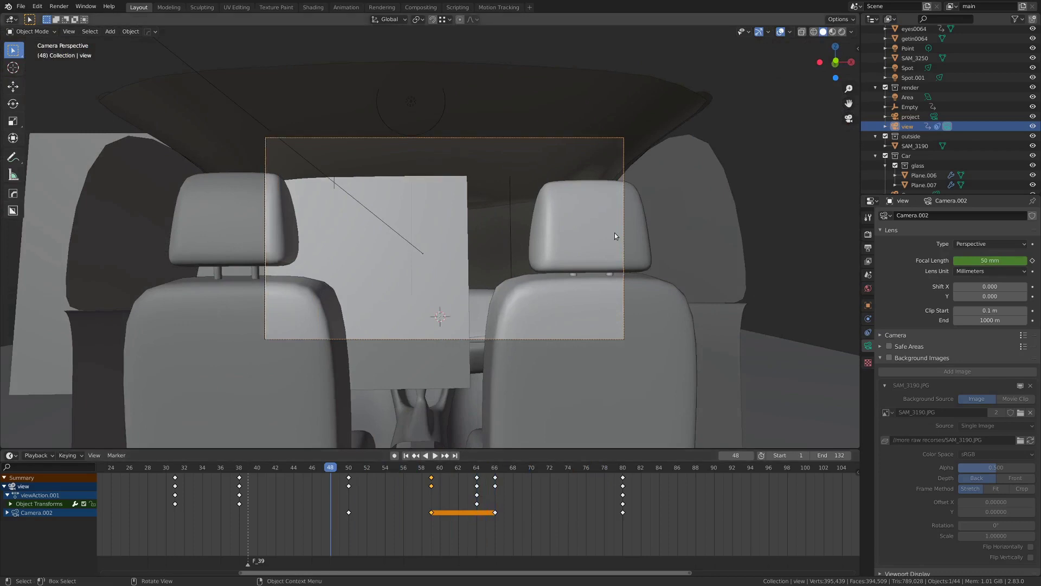
Play and scrub the view camera's animation around its keyframes between frames 37 and 65, ending at frame 31
key(space)
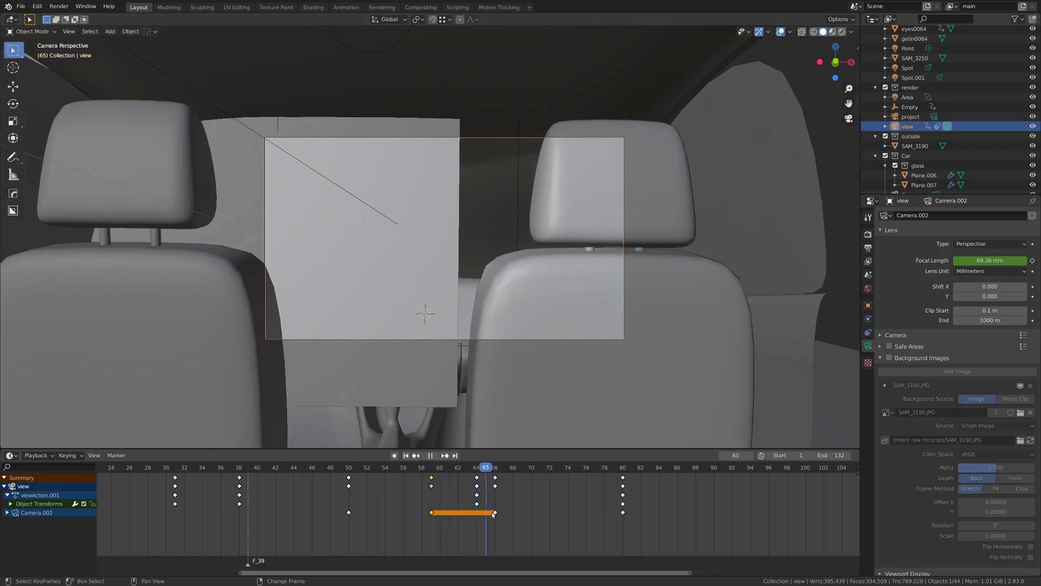
right_drag(571, 503, 216, 528)
key(space)
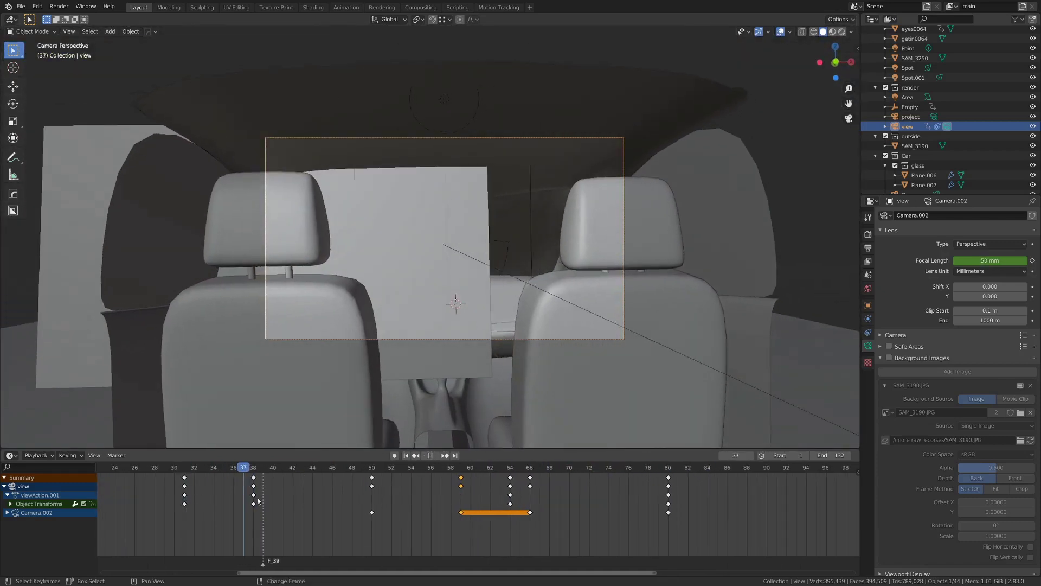
mouse_move(264, 499)
right_down()
mouse_move(185, 500)
mouse_move(691, 493)
mouse_move(185, 493)
mouse_move(454, 475)
mouse_move(676, 487)
mouse_move(265, 484)
right_up()
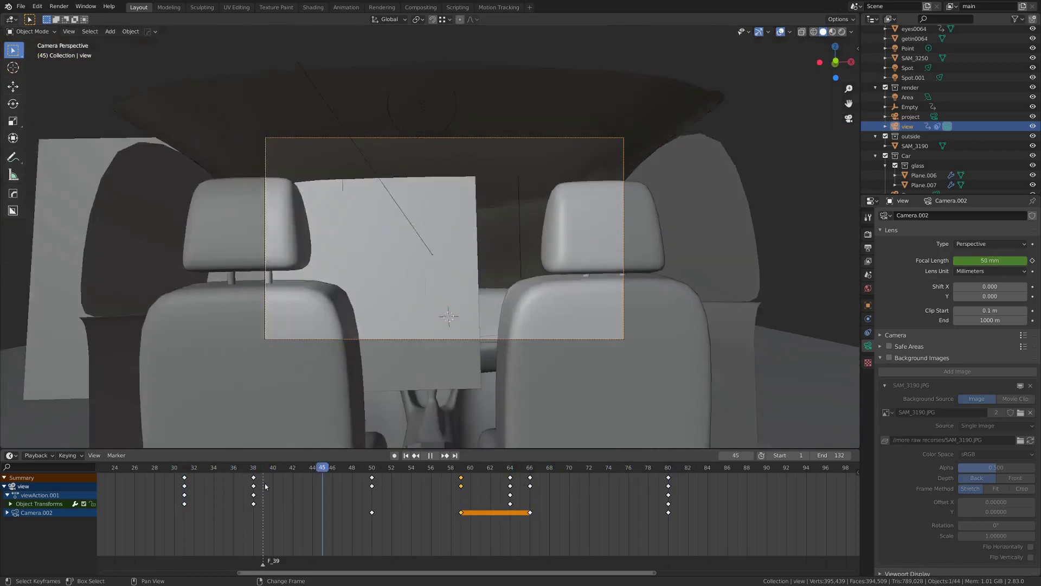
key(Escape)
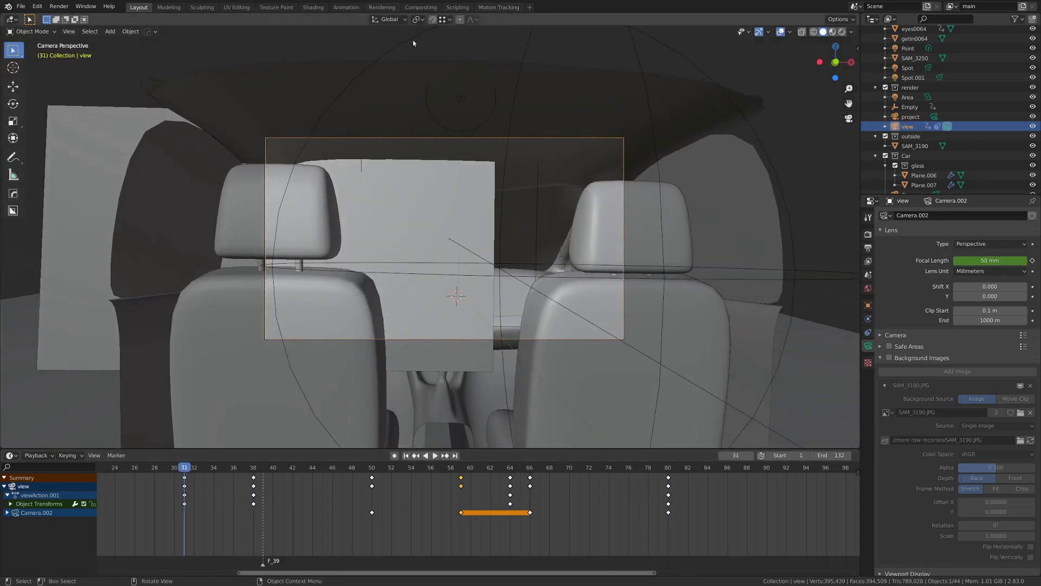
Open the Motion Tracking workspace and play the tracked SAM_3238.MP4 clip from frame 0 to review its tracks and Tripod solve
click(498, 7)
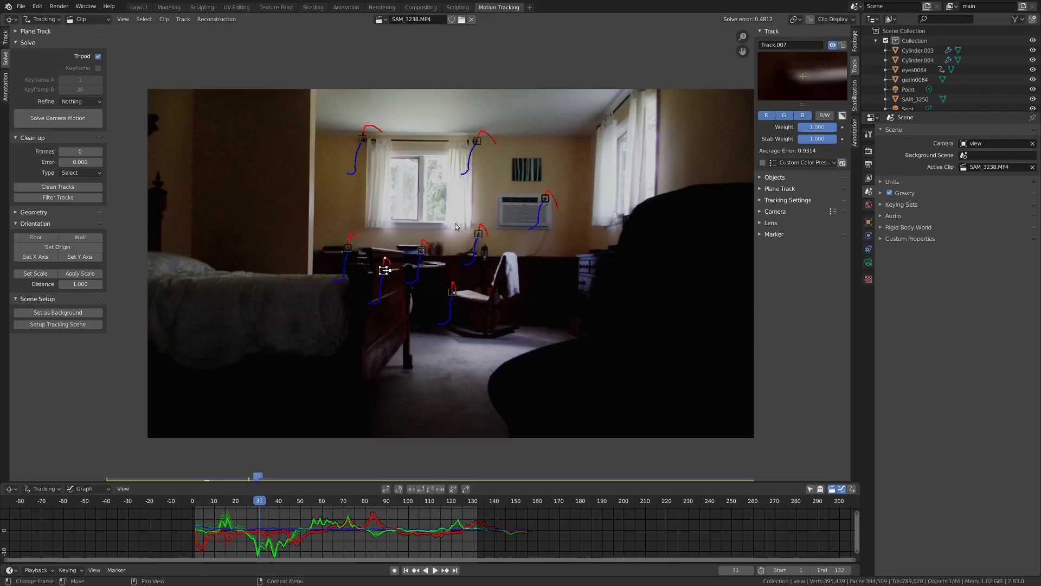
right_drag(230, 516, 190, 520)
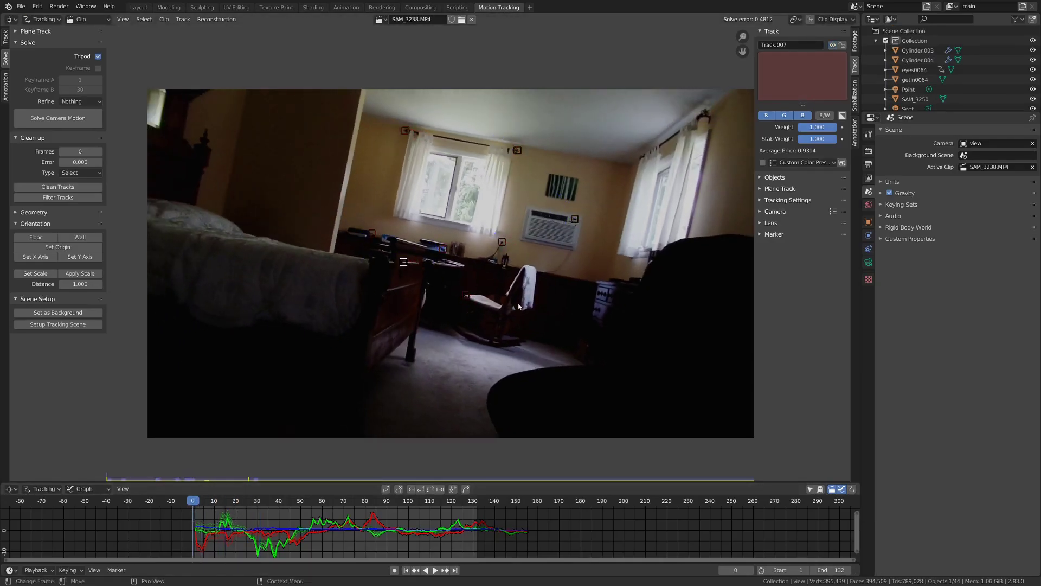
key(space)
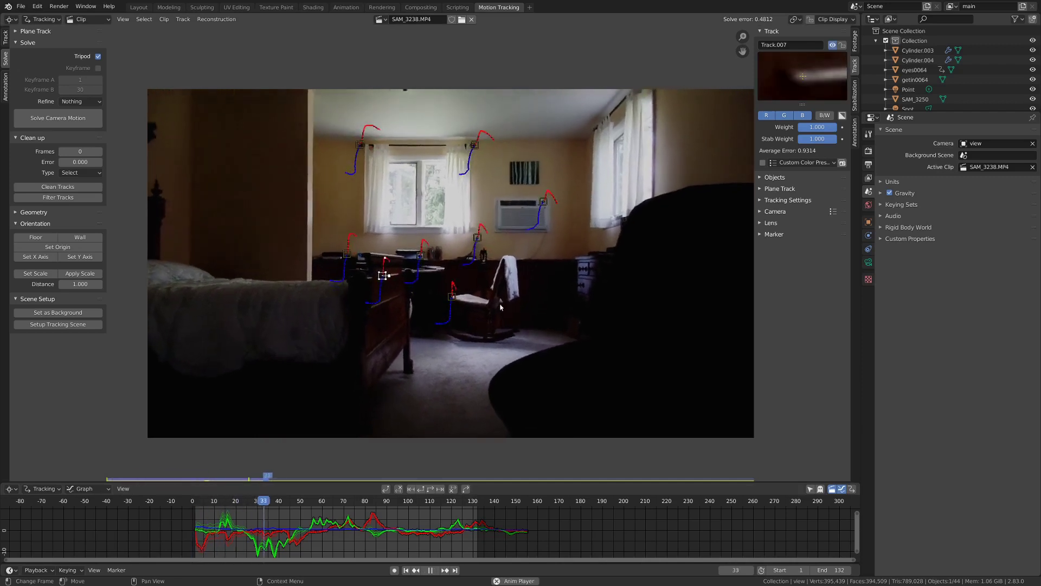
scroll(421, 249, up, 4)
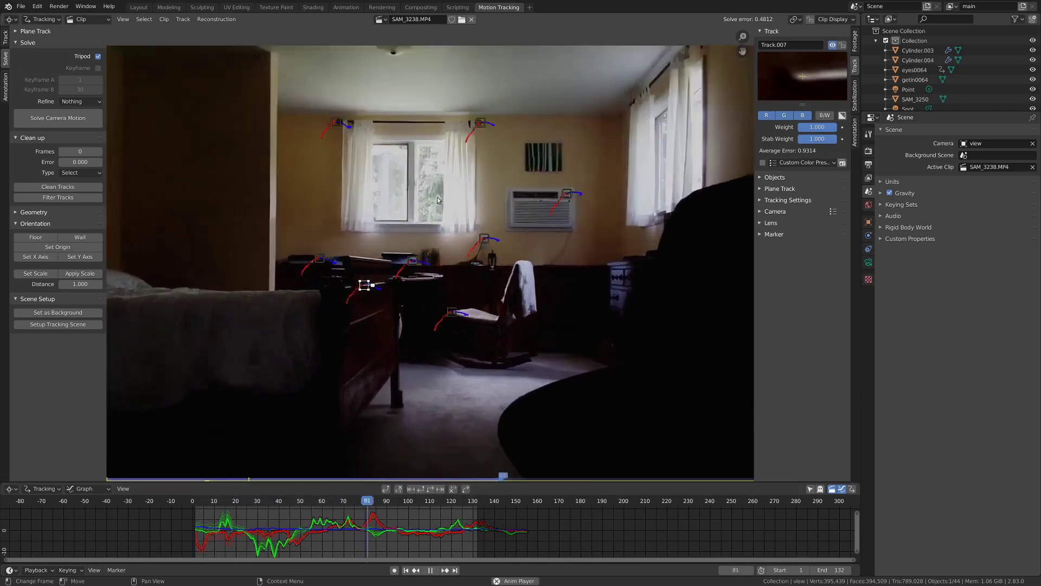
scroll(421, 249, down, 3)
scroll(421, 249, up, 3)
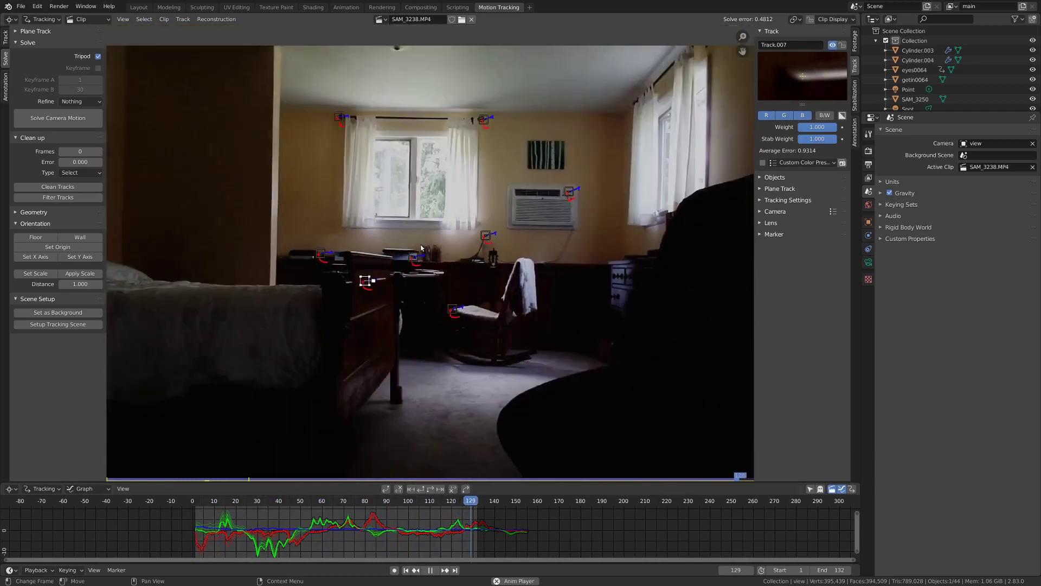
key(space)
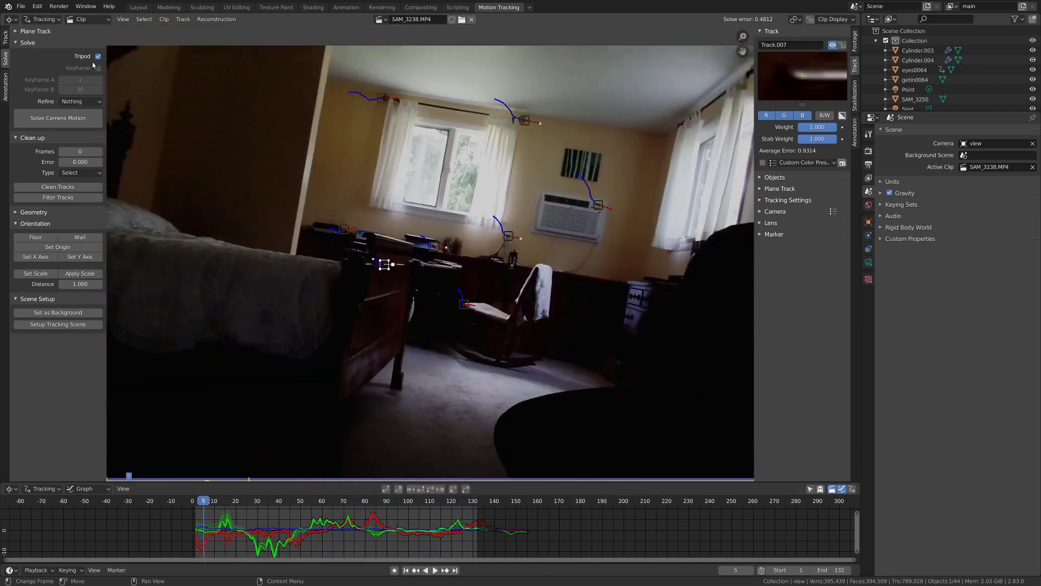
scroll(202, 262, down, 3)
key(space)
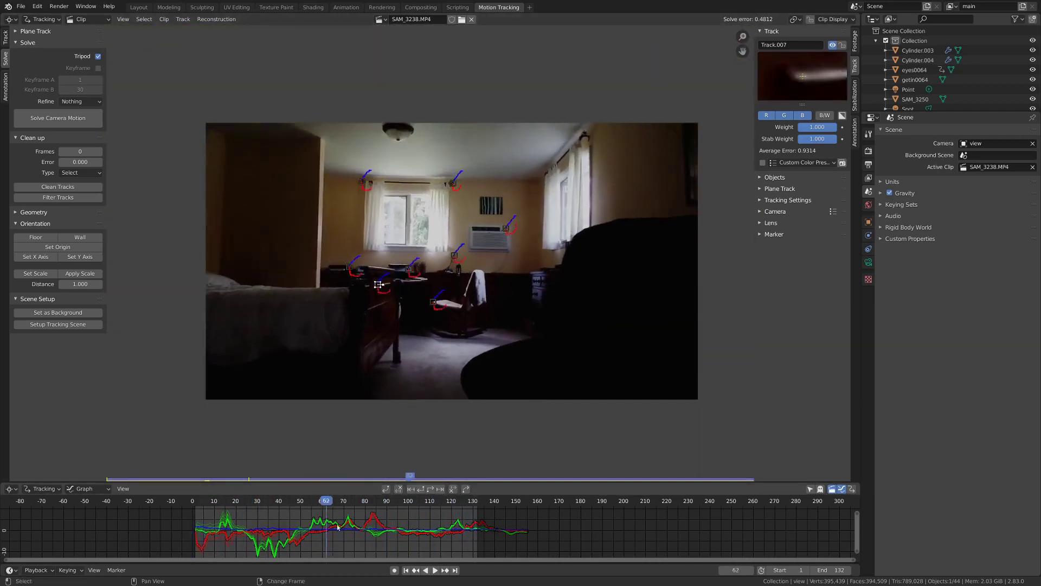
Return to the Layout workspace, split the 3D viewport in two vertically, and make the new area a Movie Clip Editor
click(139, 7)
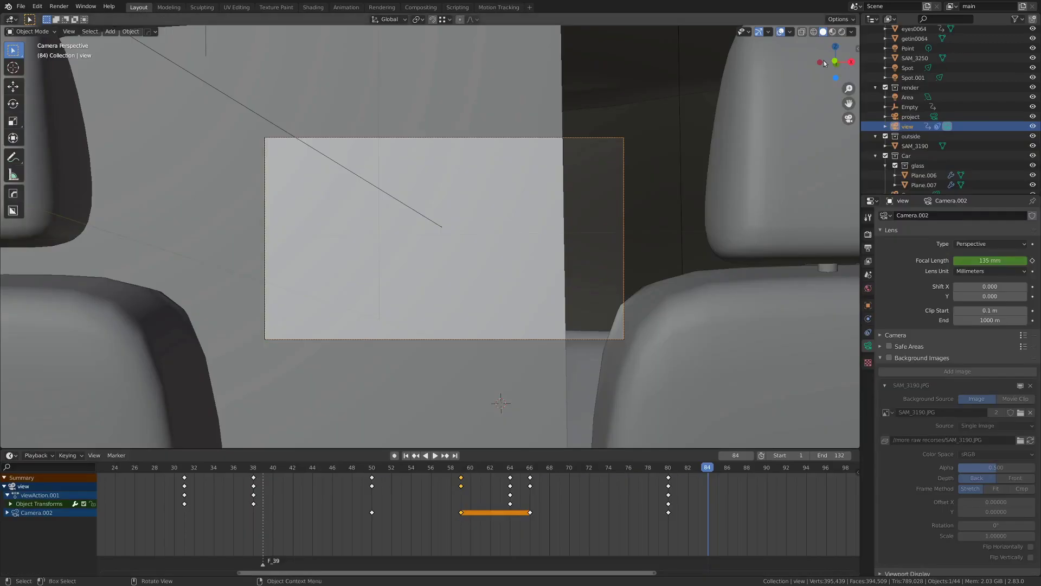
drag(857, 12, 428, 37)
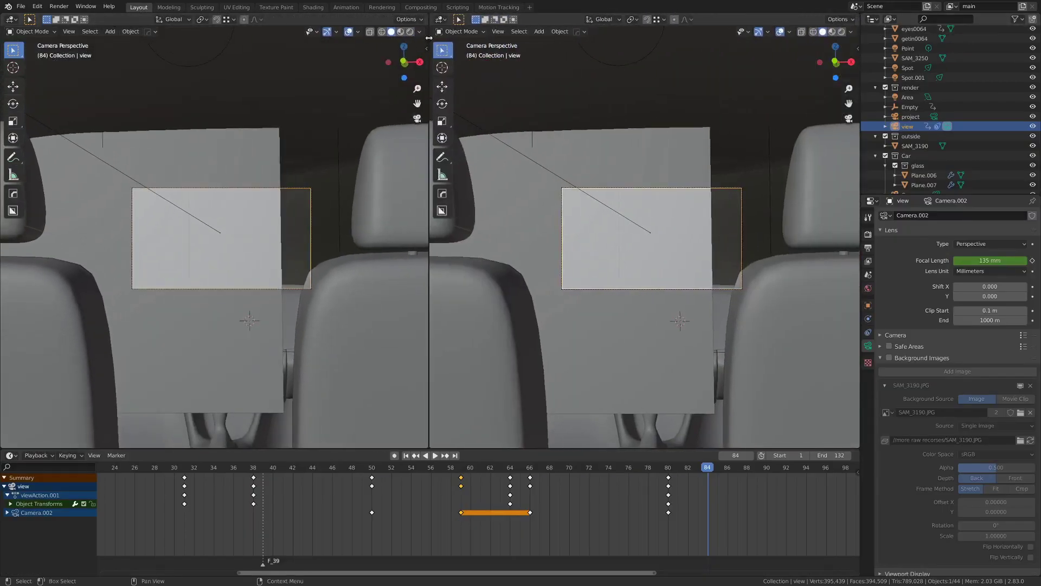
click(441, 20)
click(477, 129)
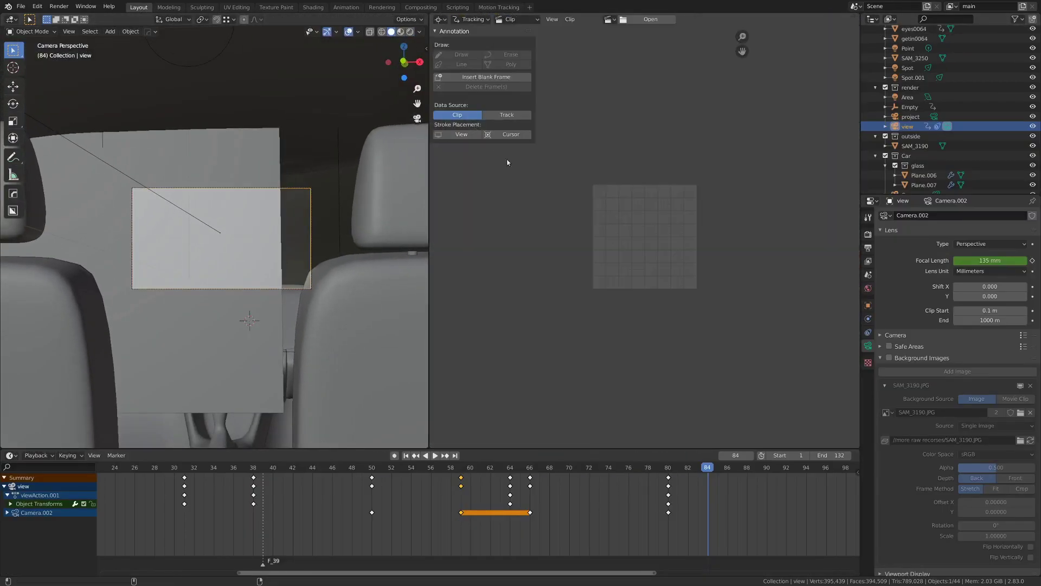
Load the SAM_3238.MP4 clip in the Movie Clip Editor, hide its toolbar and sidebar, and fit the footage to the area
click(608, 19)
click(622, 34)
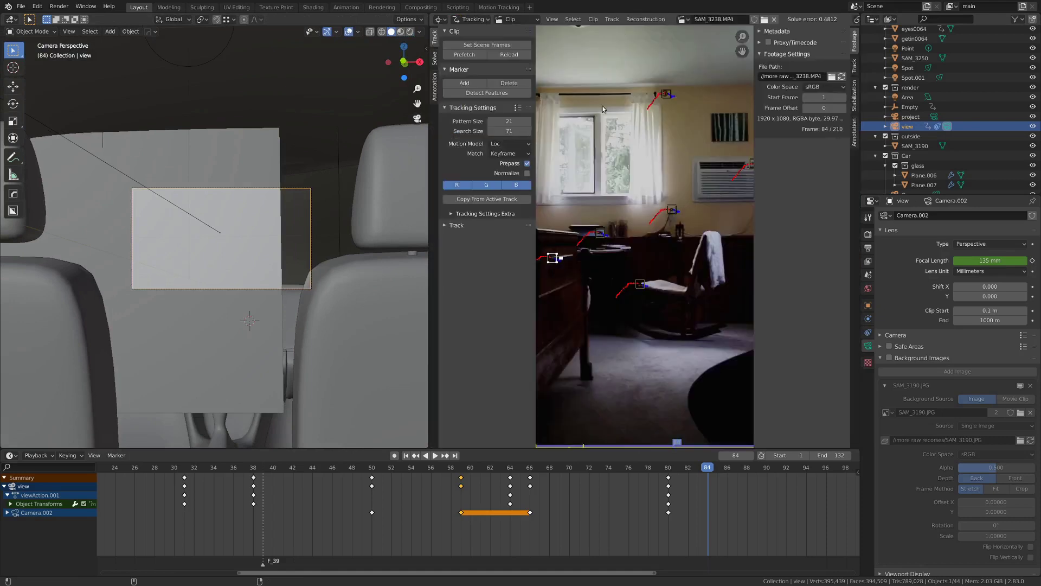
key(t)
key(n)
key(f)
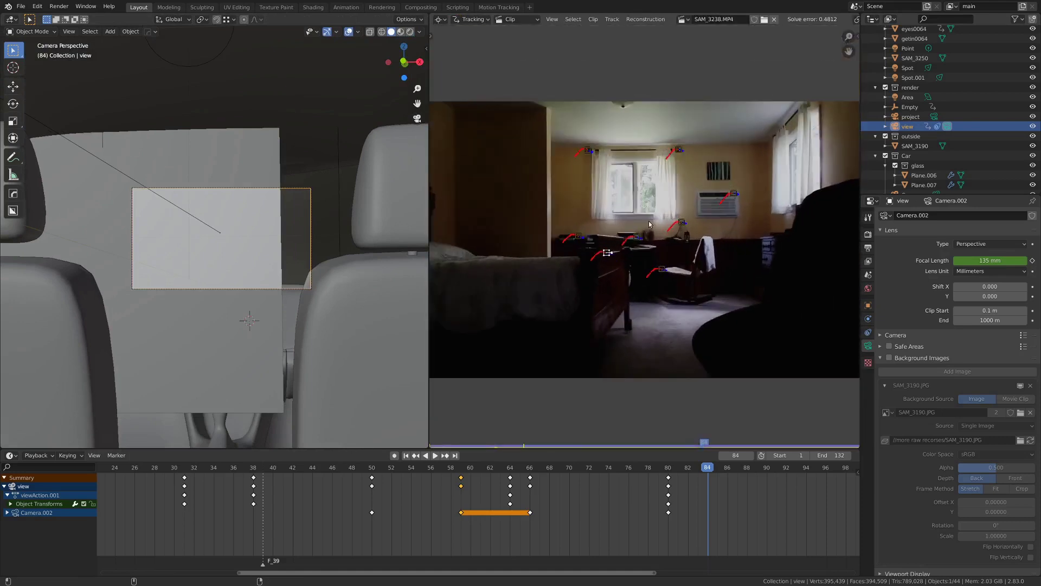
Play the camera animation beside the tracked footage, stop at frame 40, and show the view camera's Camera Solver constraint
scroll(298, 260, down, 1)
scroll(530, 242, down, 3)
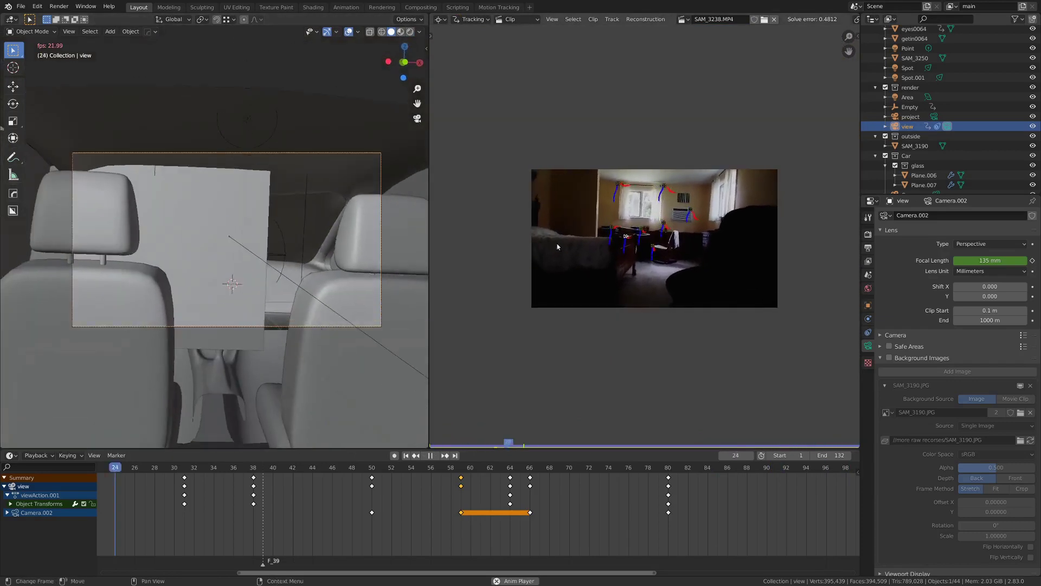
scroll(610, 234, up, 4)
key(f)
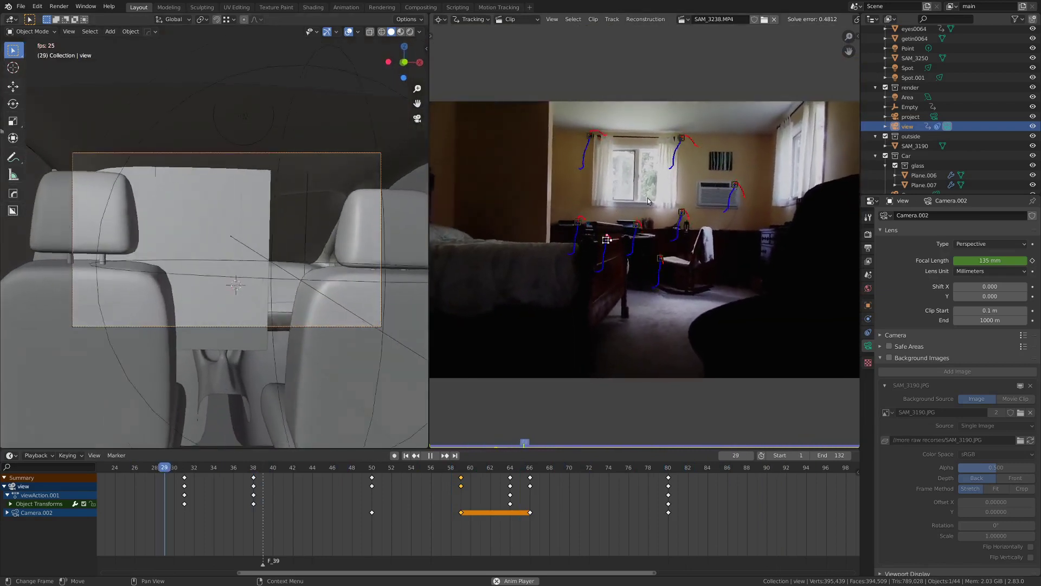
scroll(629, 206, up, 3)
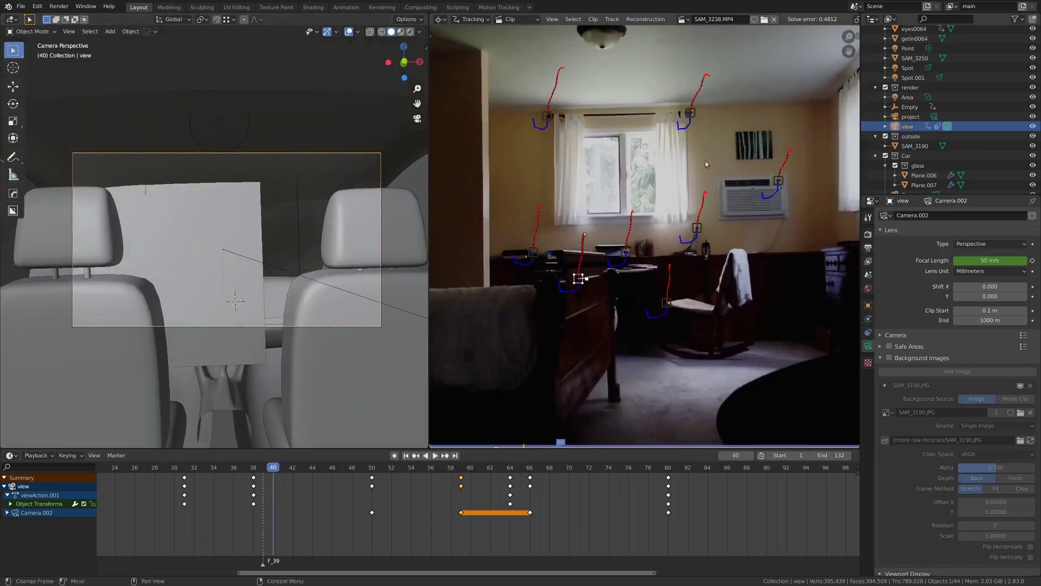
click(868, 333)
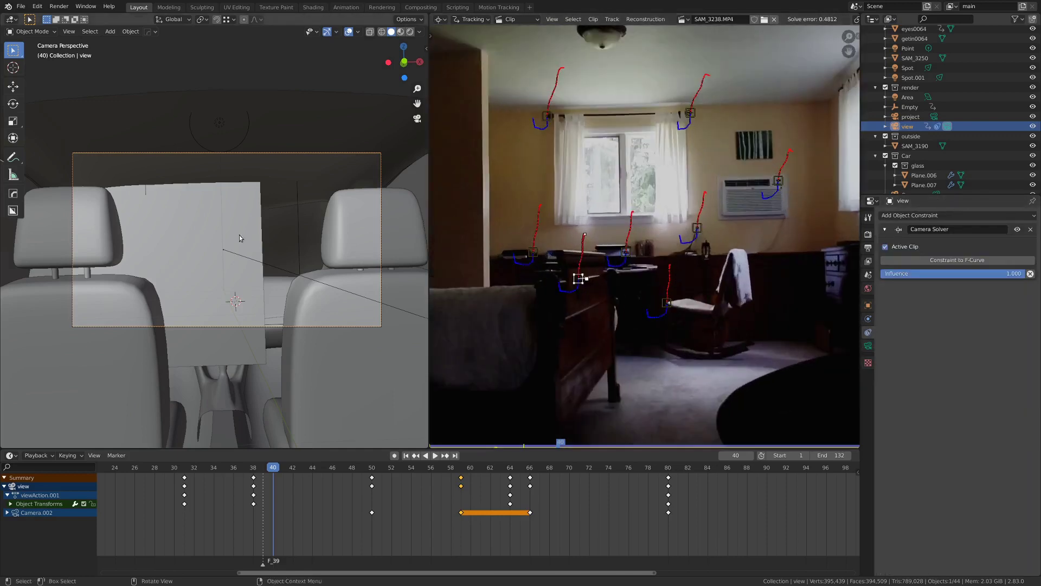
Play the animation to frame 103, then examine the camera and car set from outside in rendered and solid shading
key(space)
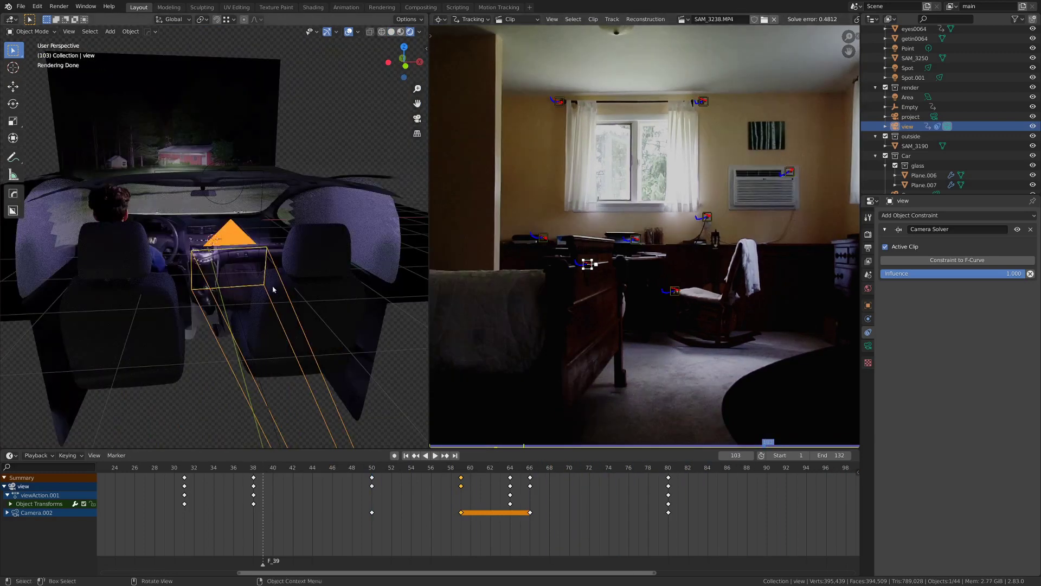
middle_drag(273, 289, 214, 293)
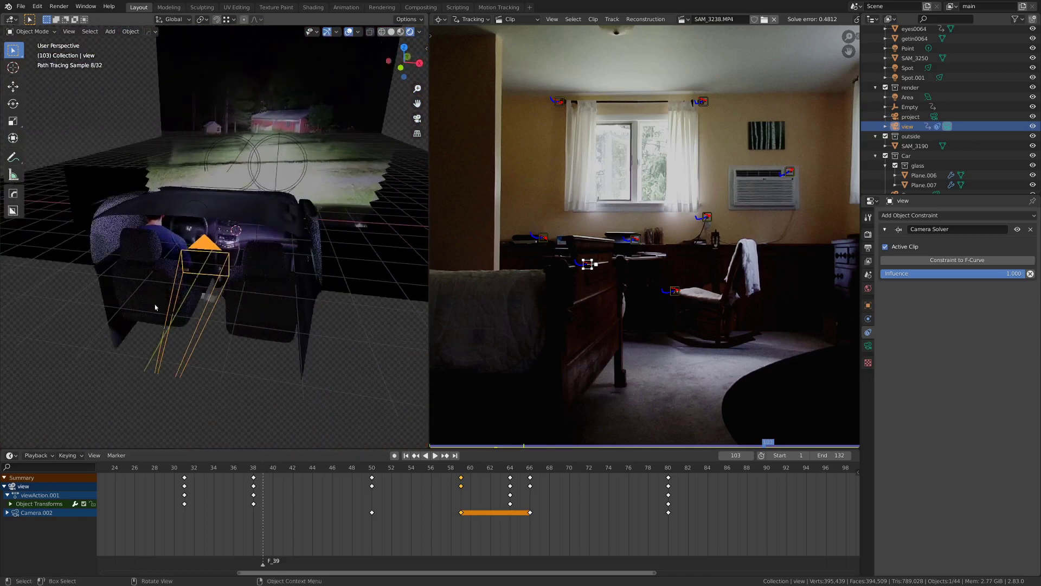
key(z)
click(281, 277)
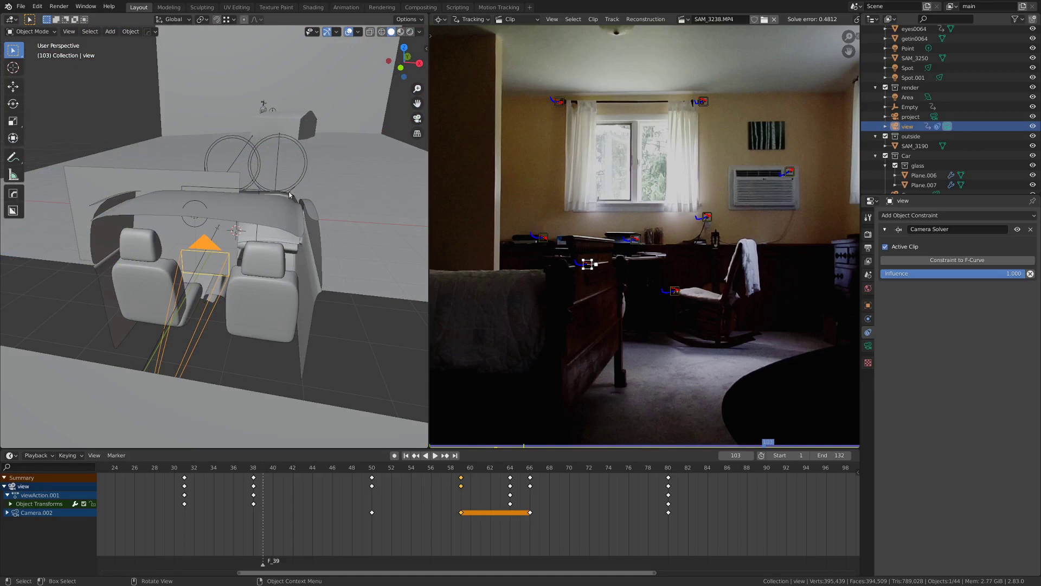
middle_drag(290, 193, 240, 188)
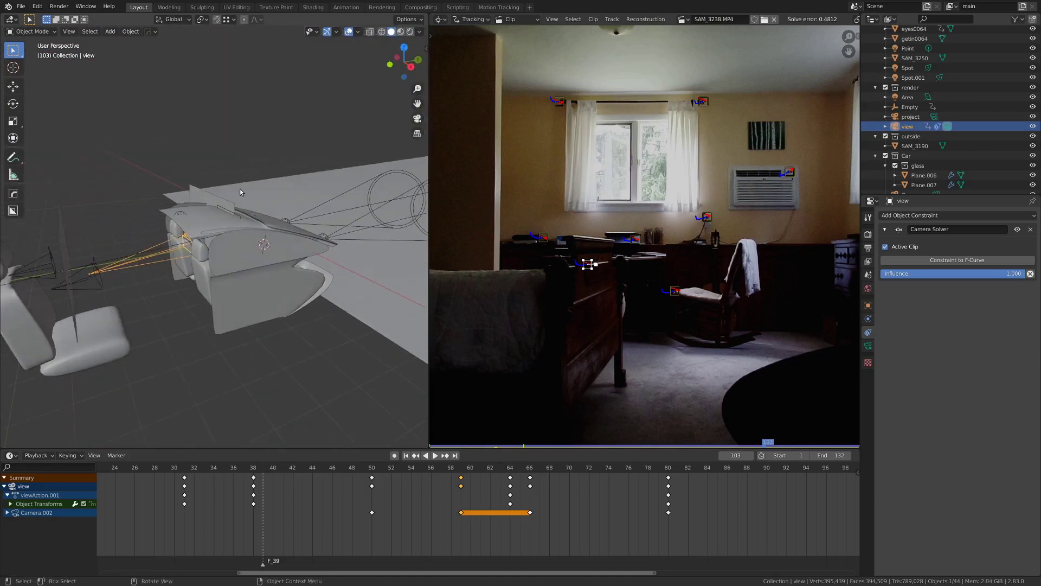